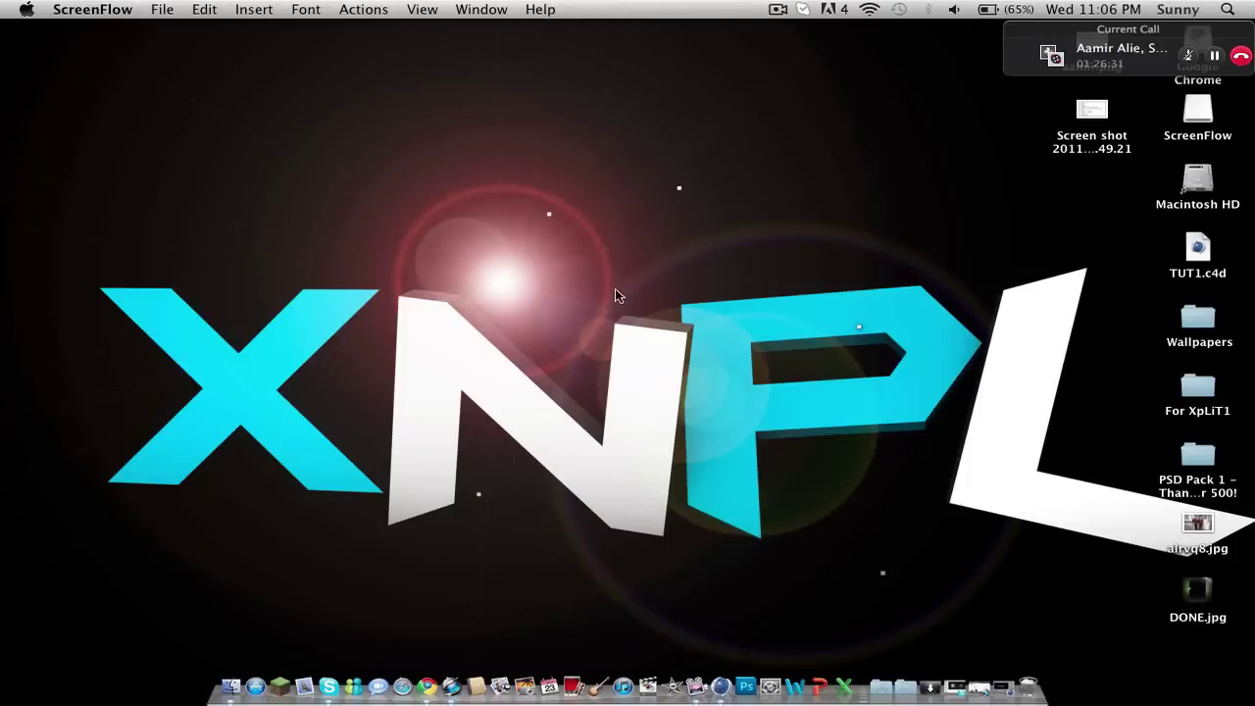
# - Bring the Cinema 4D window with the TUT1.c4d XNPL logo scene to the front
pyautogui.moveTo(136, 208); pyautogui.dragTo(731, 406)
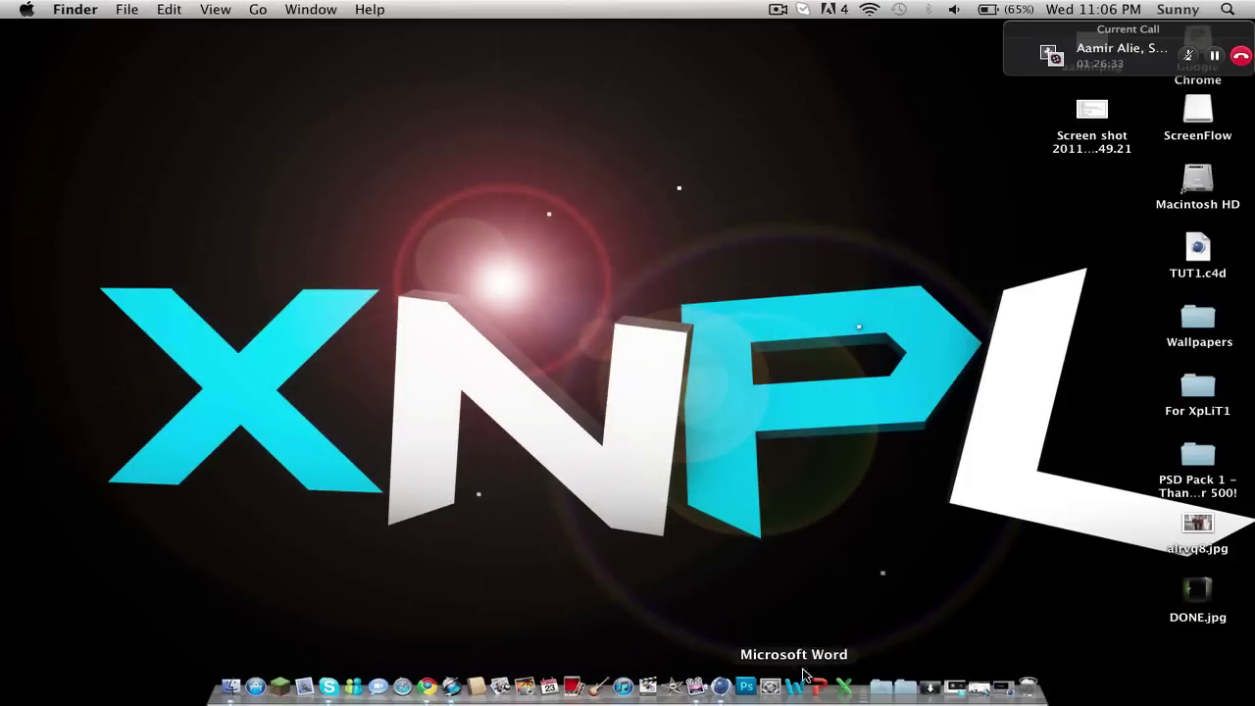
pyautogui.click(721, 686)
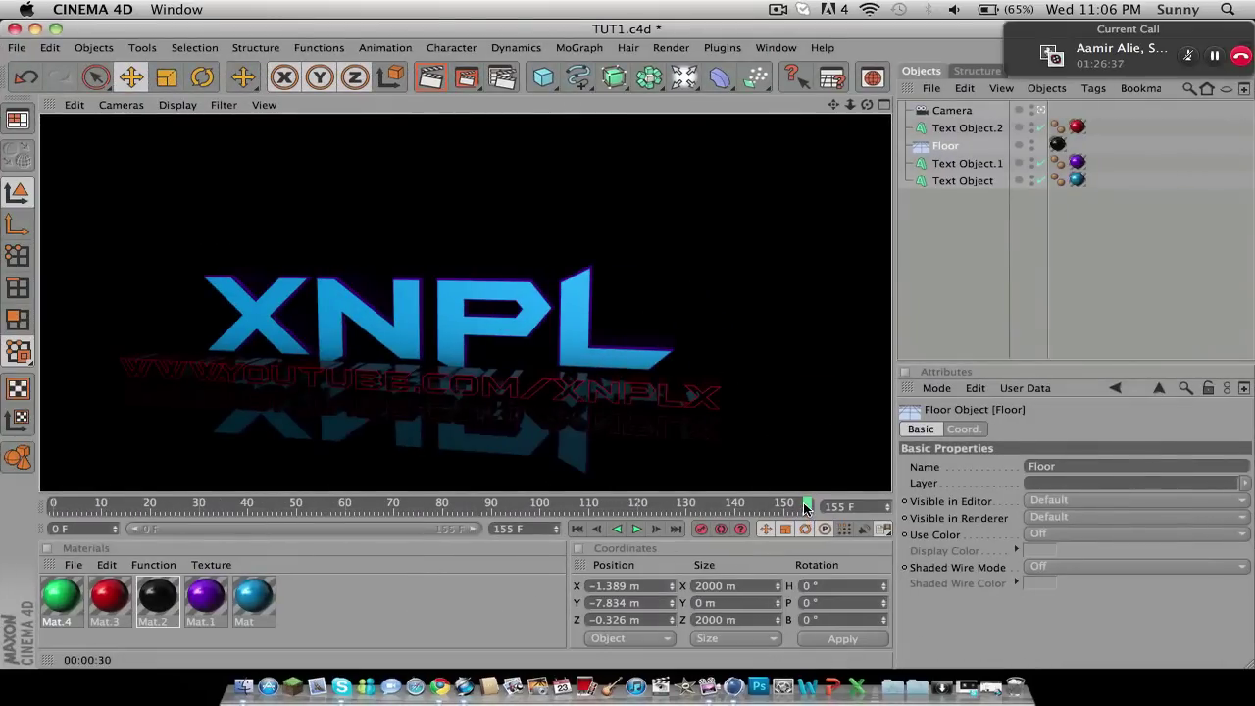
pyautogui.moveTo(803, 502)
pyautogui.mouseDown()
pyautogui.moveTo(431, 511)
pyautogui.moveTo(769, 506)
pyautogui.mouseUp()
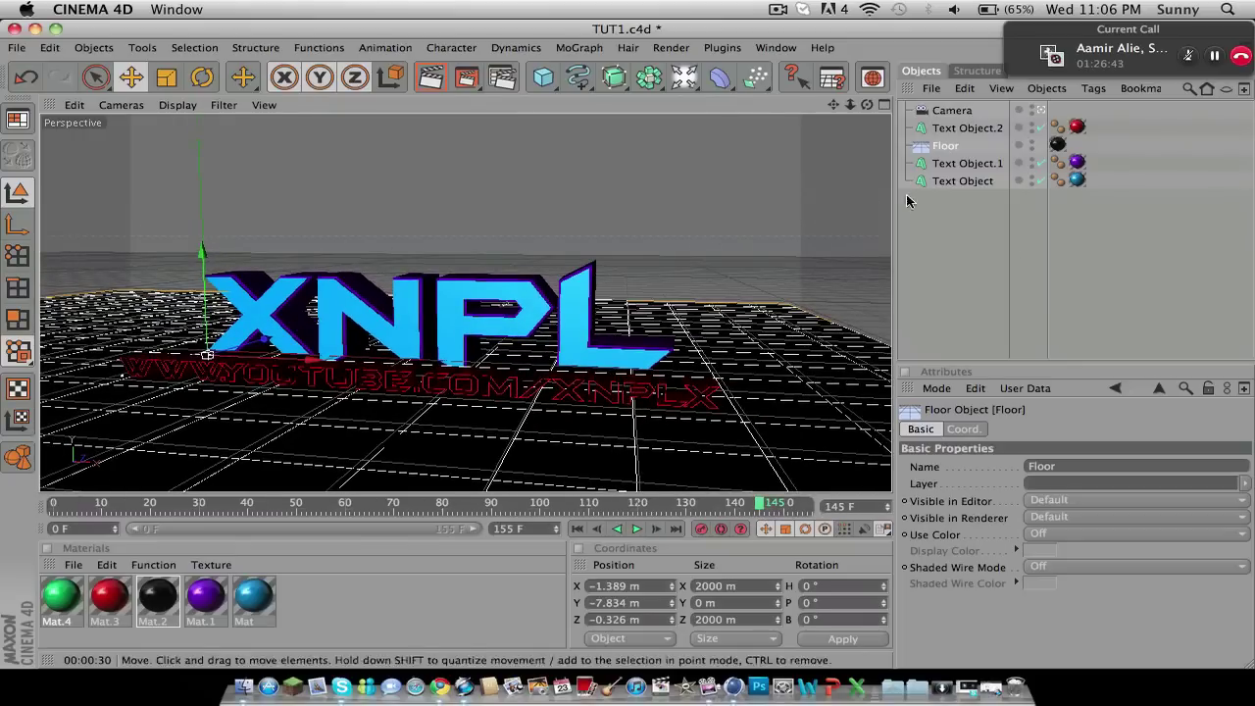
pyautogui.click(981, 128)
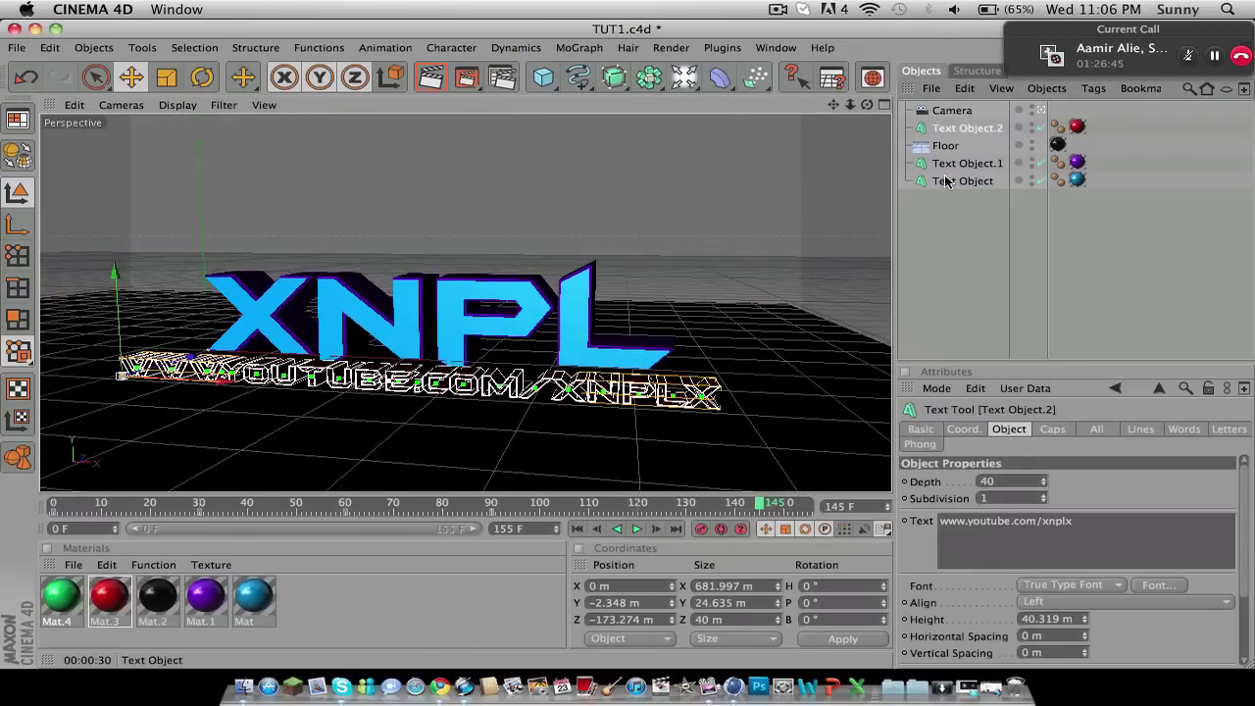
pyautogui.press('Delete')
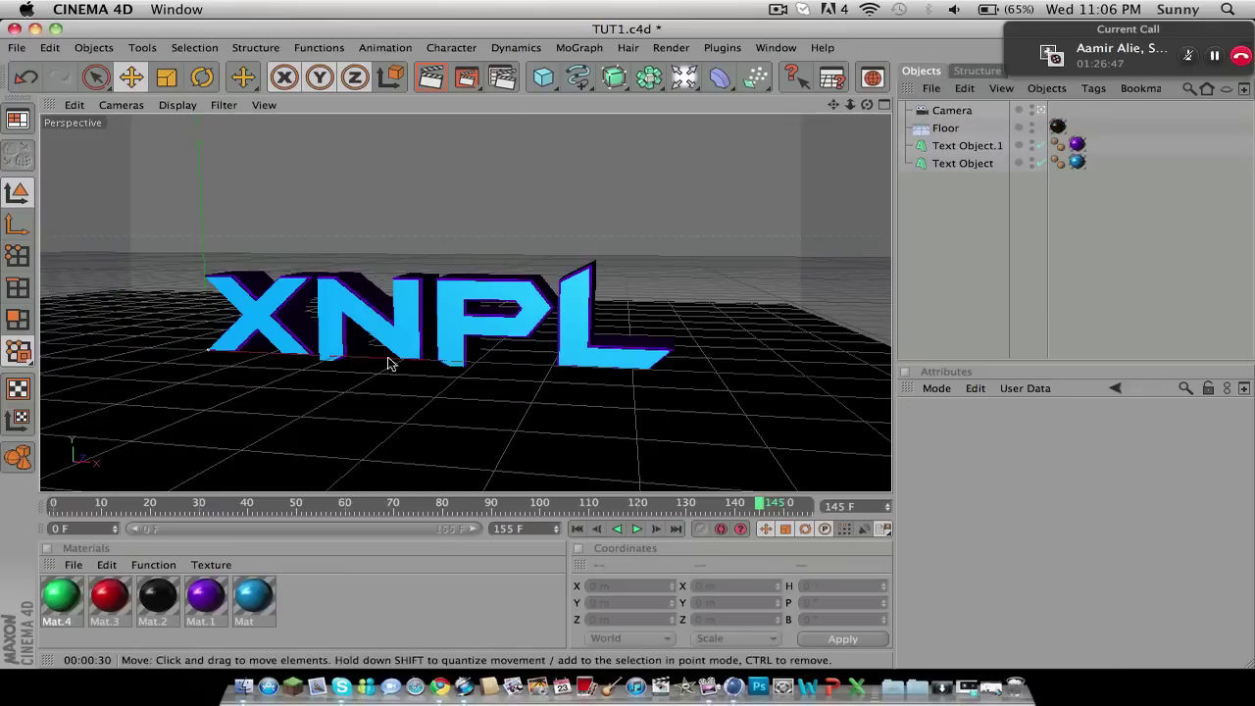
pyautogui.moveTo(768, 505); pyautogui.dragTo(38, 502)
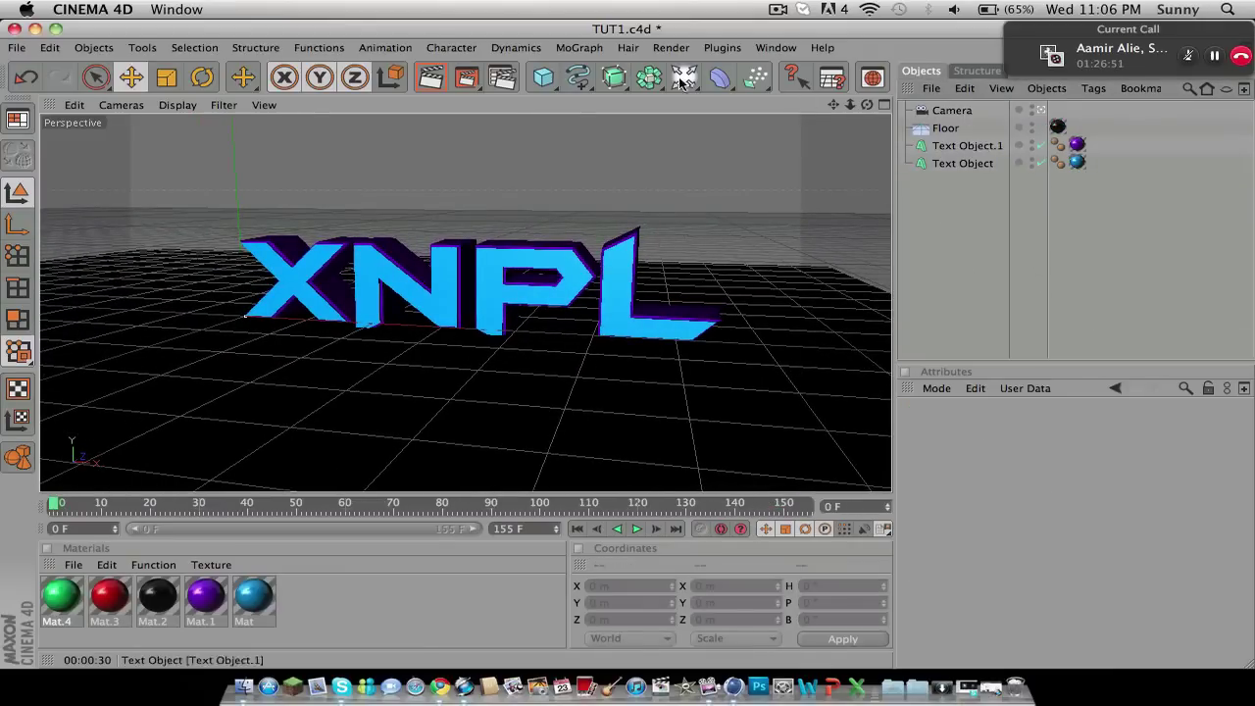
pyautogui.click(613, 46)
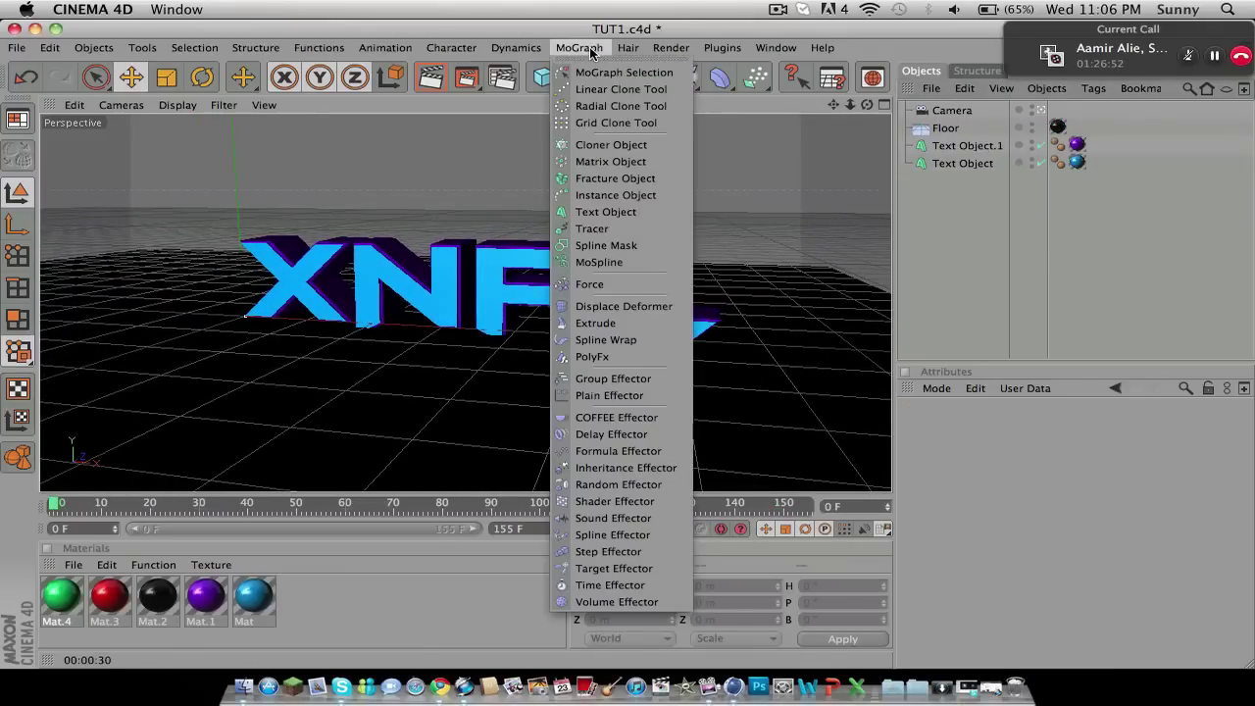
pyautogui.click(628, 210)
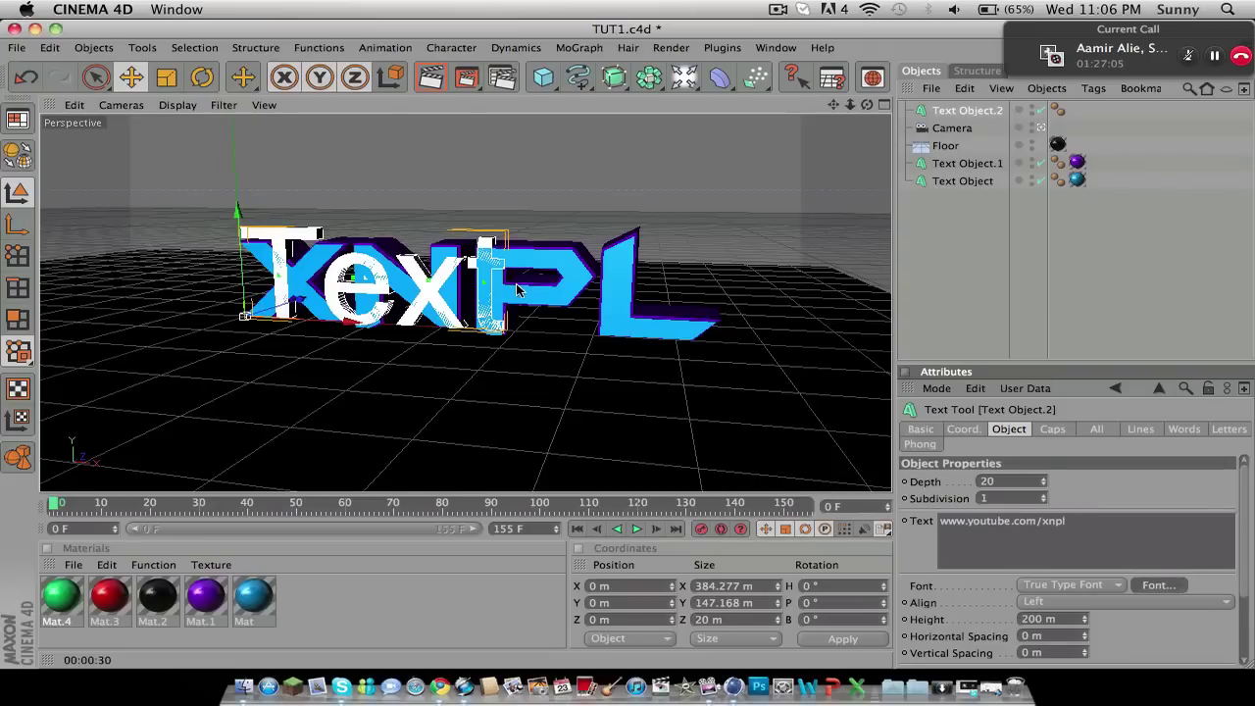
pyautogui.click(1158, 585)
pyautogui.scroll(3, 564, 265)
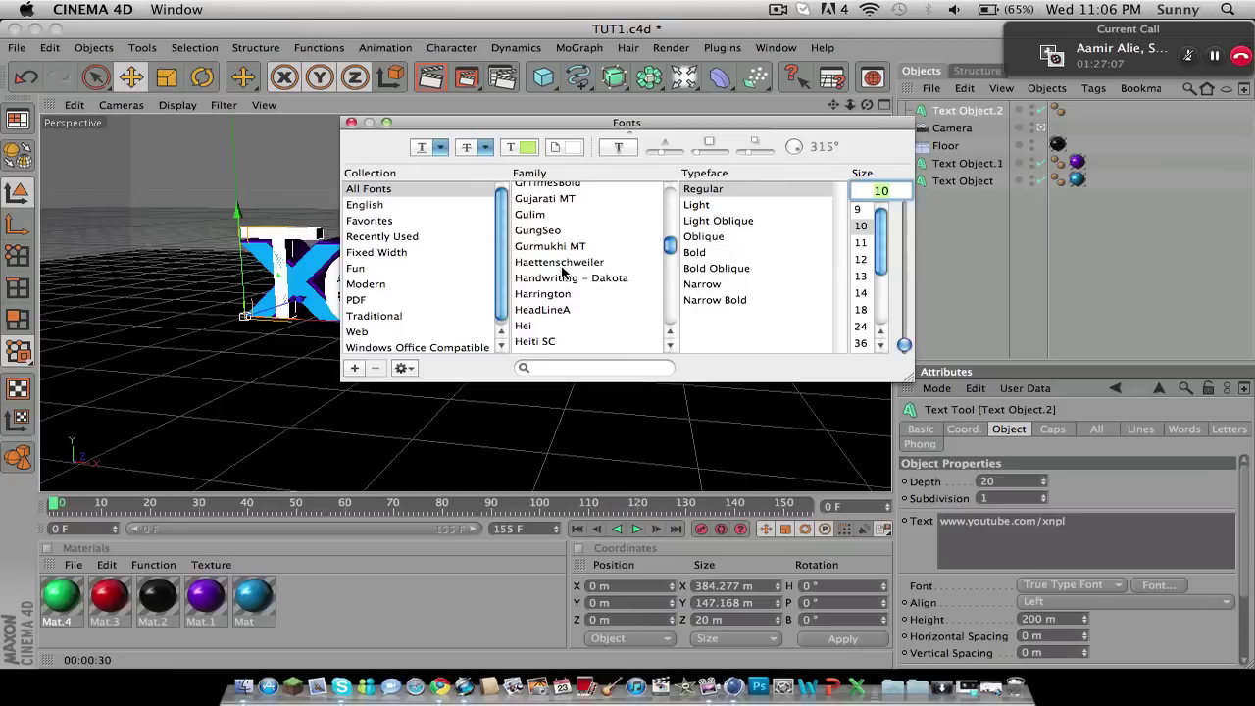
pyautogui.scroll(5, 564, 274)
pyautogui.scroll(5, 563, 272)
pyautogui.scroll(3, 563, 273)
pyautogui.scroll(2, 564, 272)
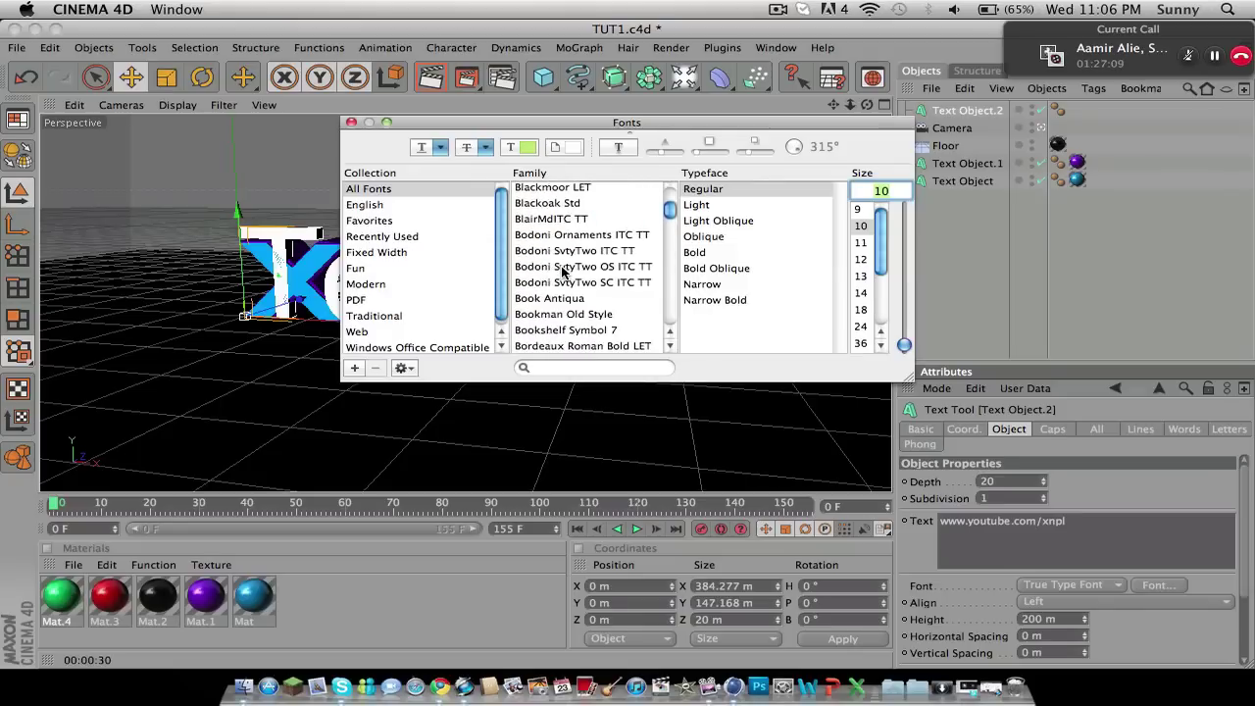
pyautogui.scroll(2, 564, 273)
pyautogui.scroll(3, 564, 273)
pyautogui.click(567, 283)
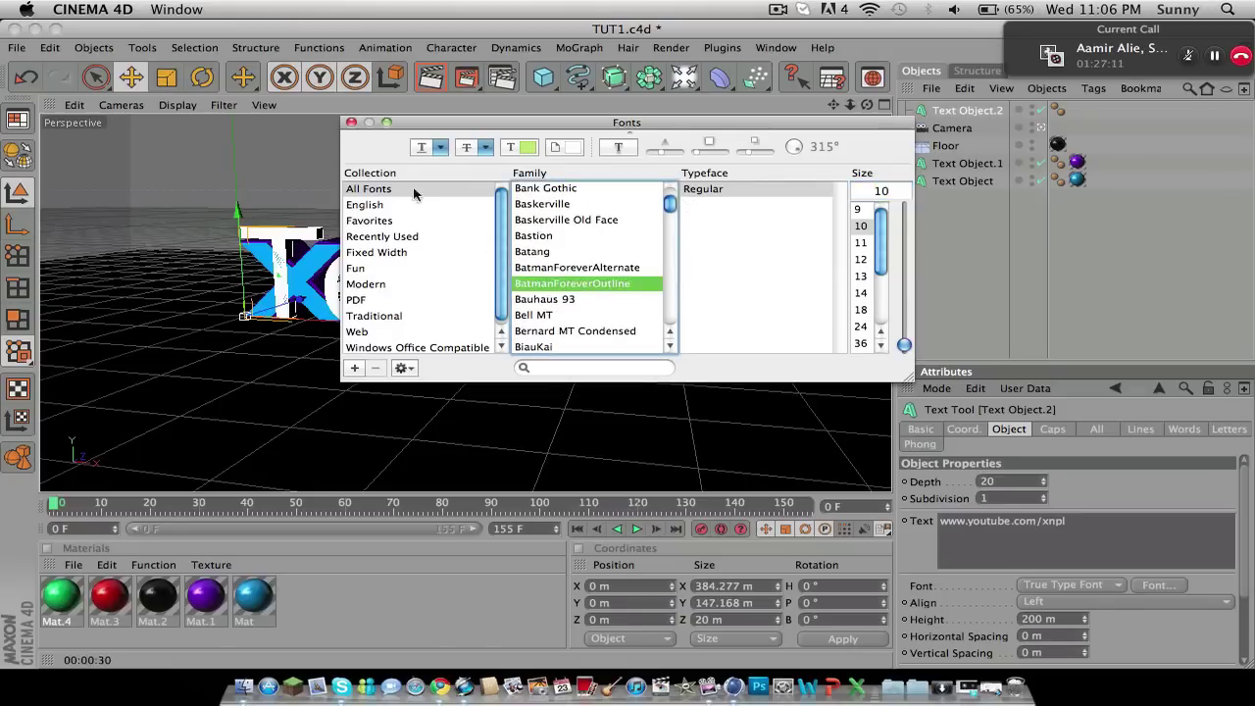
pyautogui.click(351, 124)
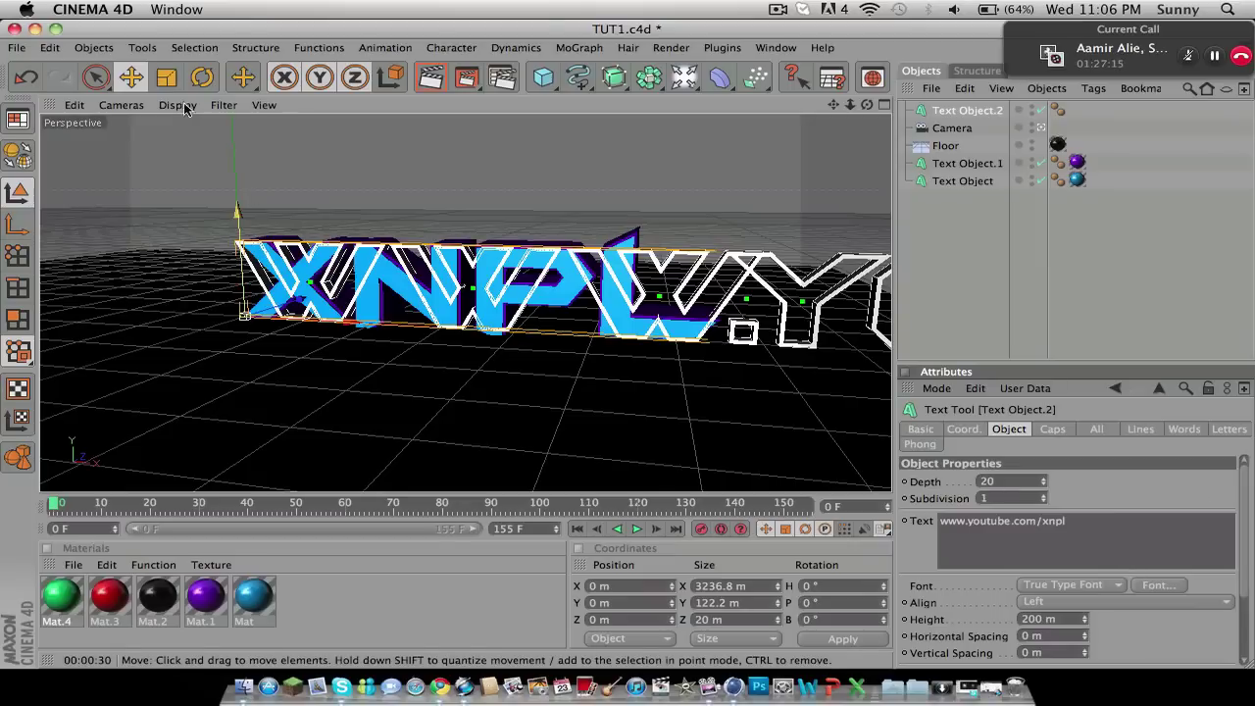
# - Scale the URL text down to sit under the logo and nudge it along its depth axis
pyautogui.press('t')
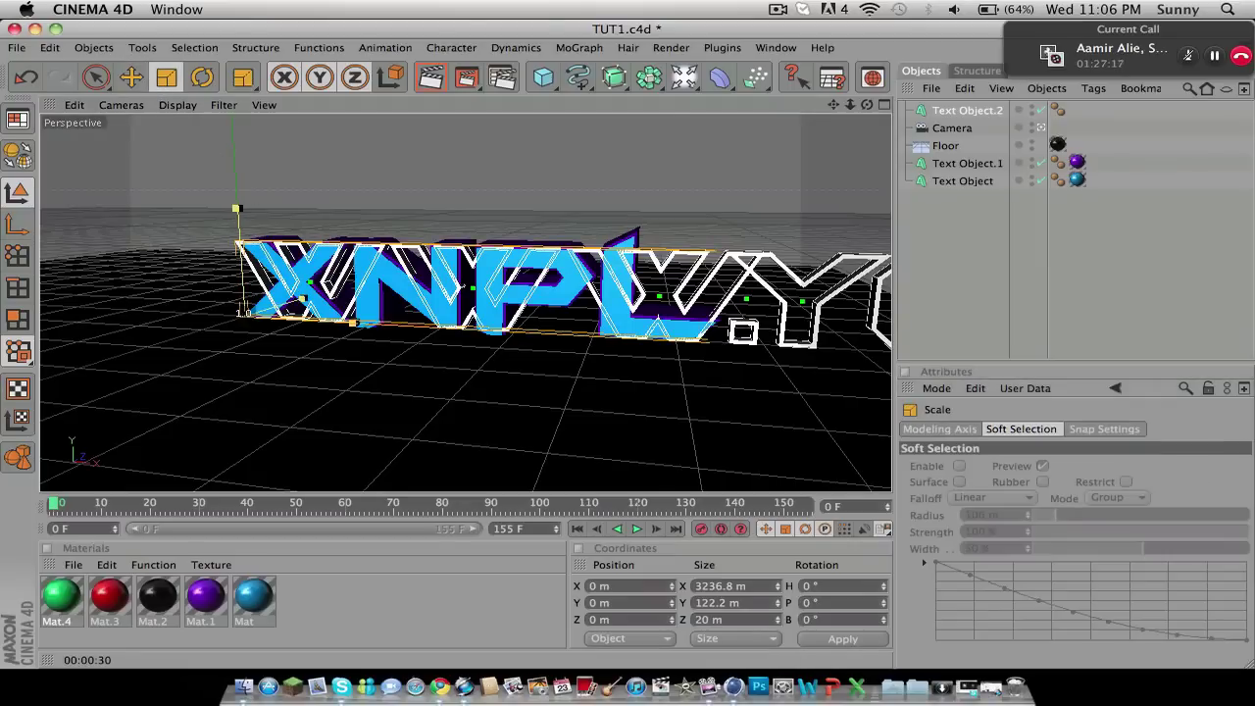
pyautogui.moveTo(245, 314); pyautogui.dragTo(241, 314)
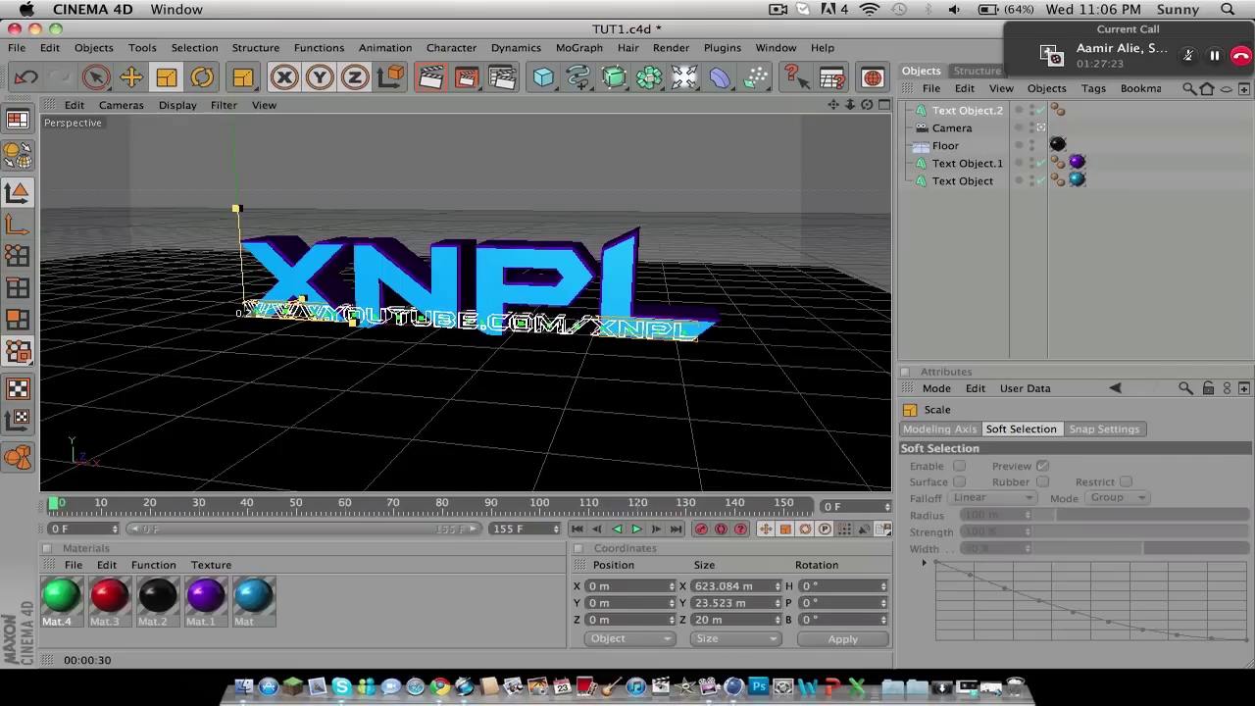
pyautogui.click(130, 77)
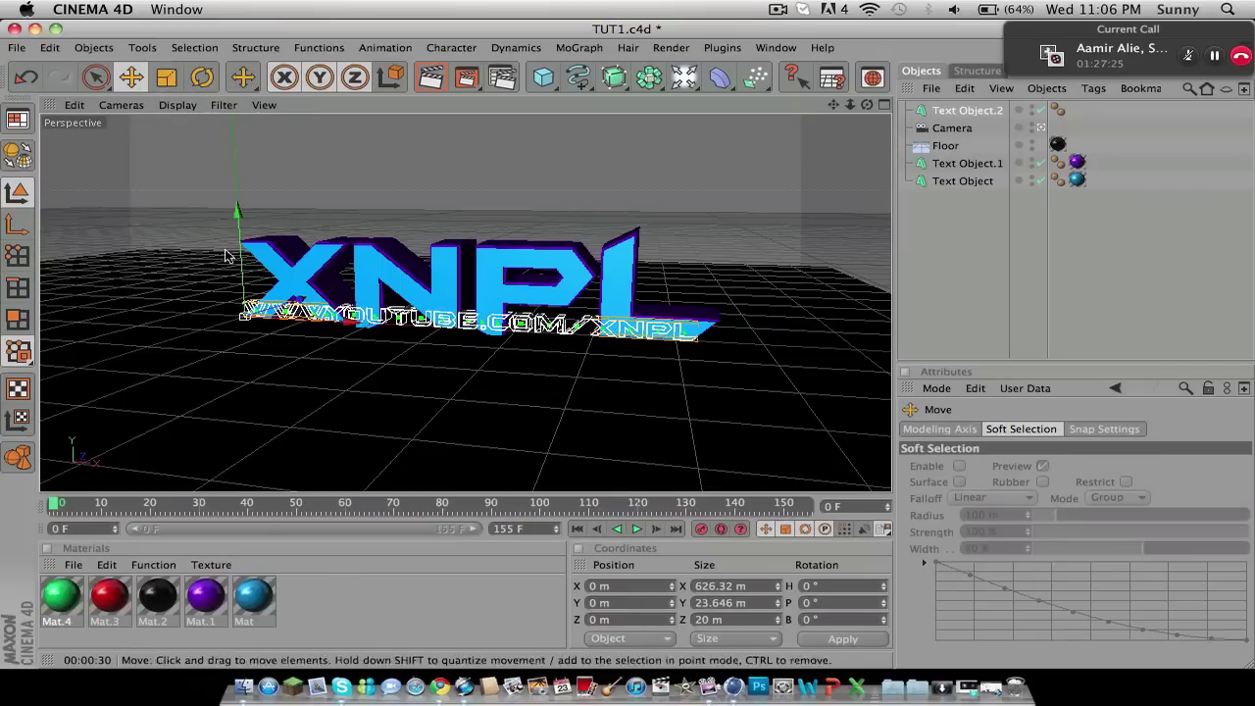
pyautogui.moveTo(251, 312); pyautogui.dragTo(228, 320)
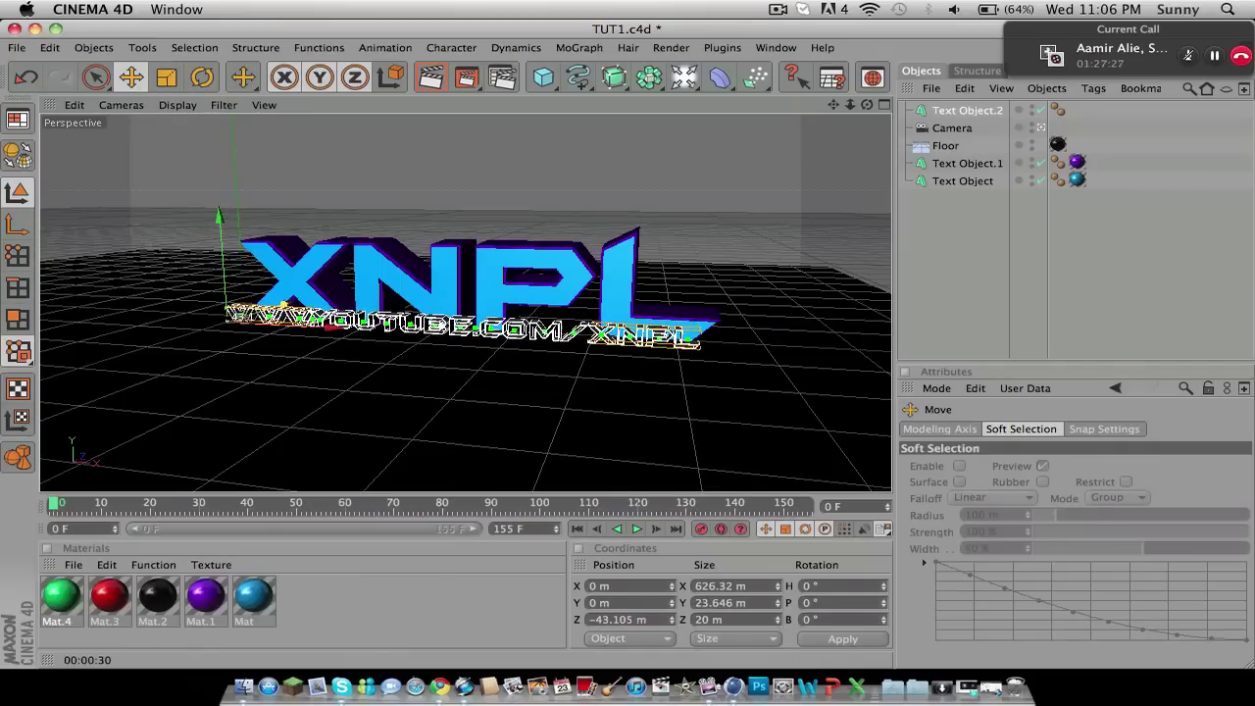
# - Set the URL text's extrusion depth to 80 and slide it toward the camera
pyautogui.click(971, 110)
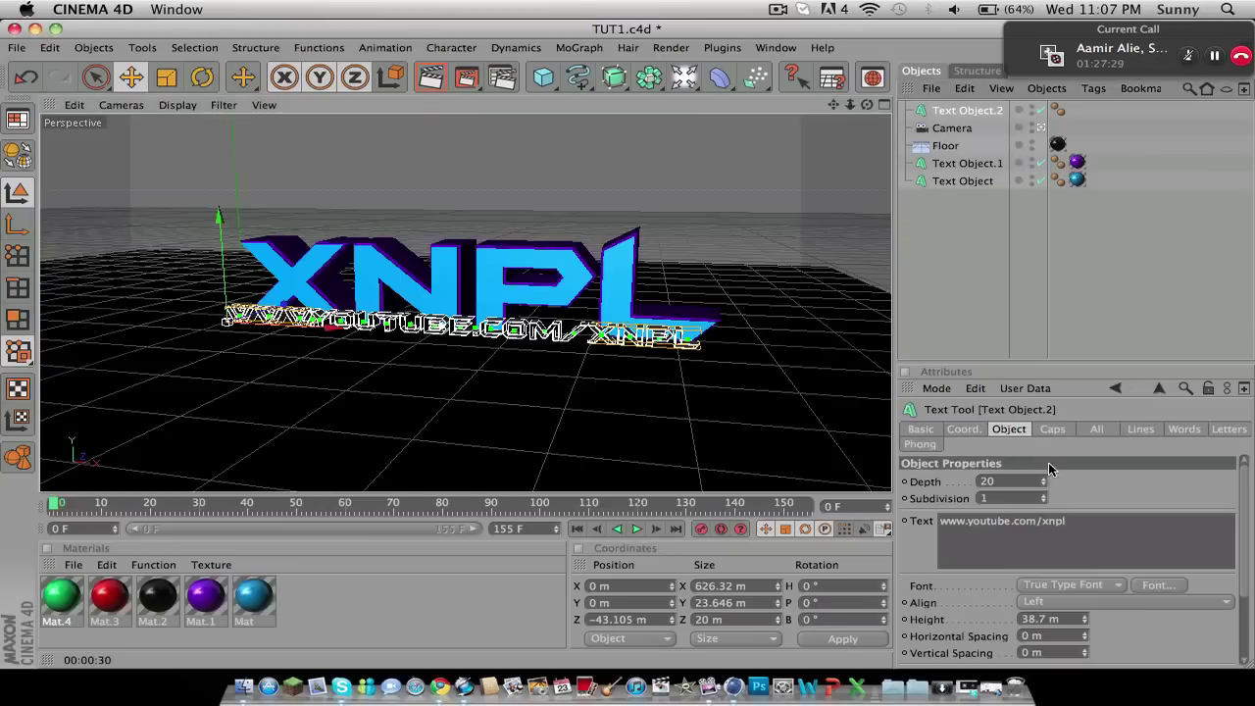
pyautogui.click(1013, 480)
pyautogui.write('80')
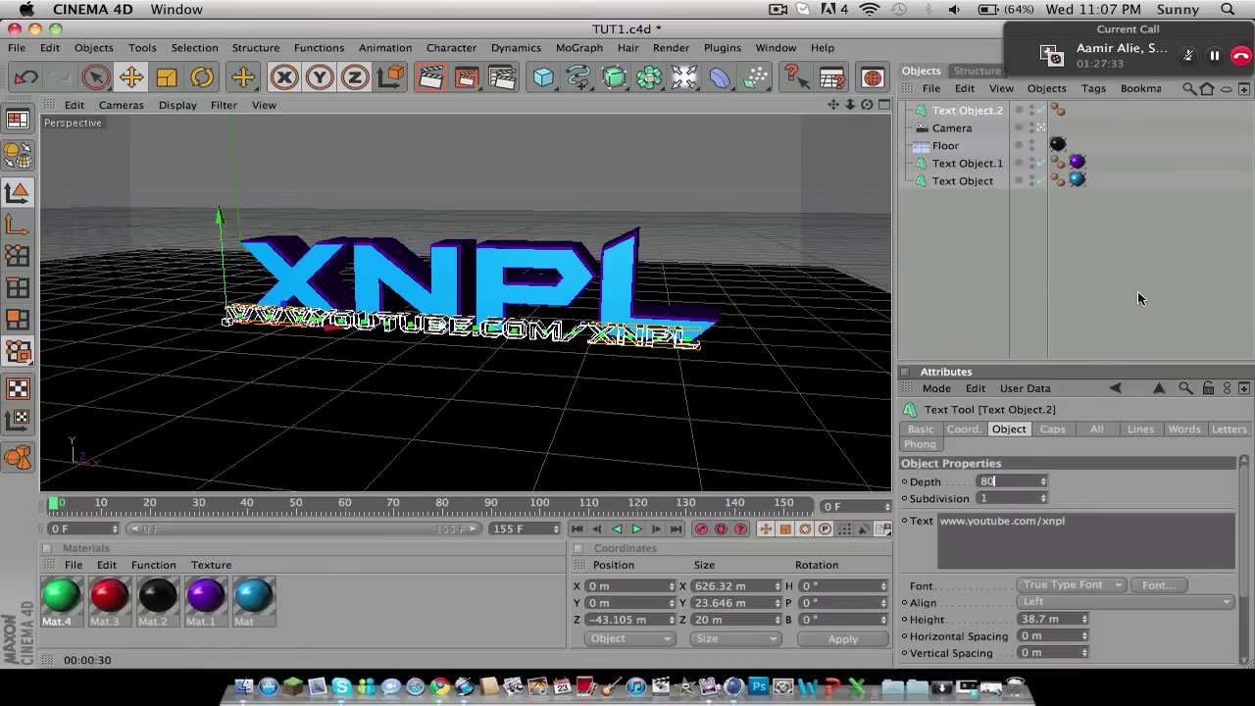
pyautogui.click(663, 382)
pyautogui.click(498, 345)
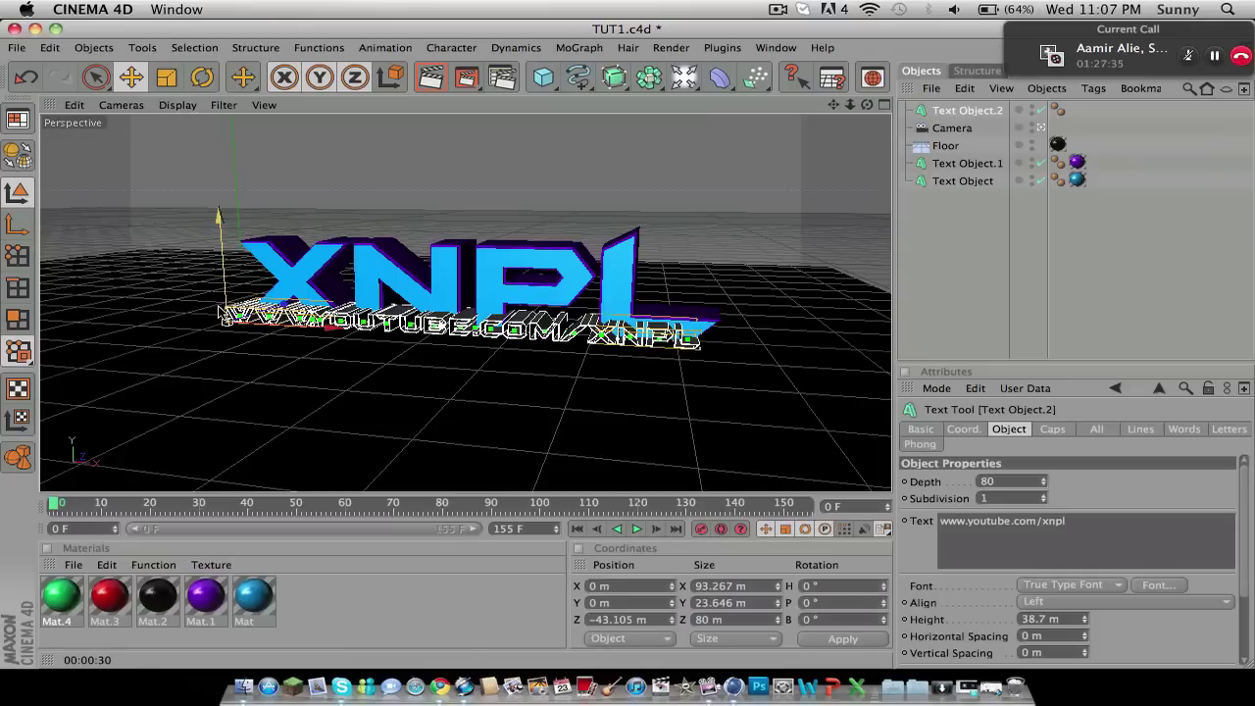
pyautogui.moveTo(671, 620); pyautogui.dragTo(670, 668)
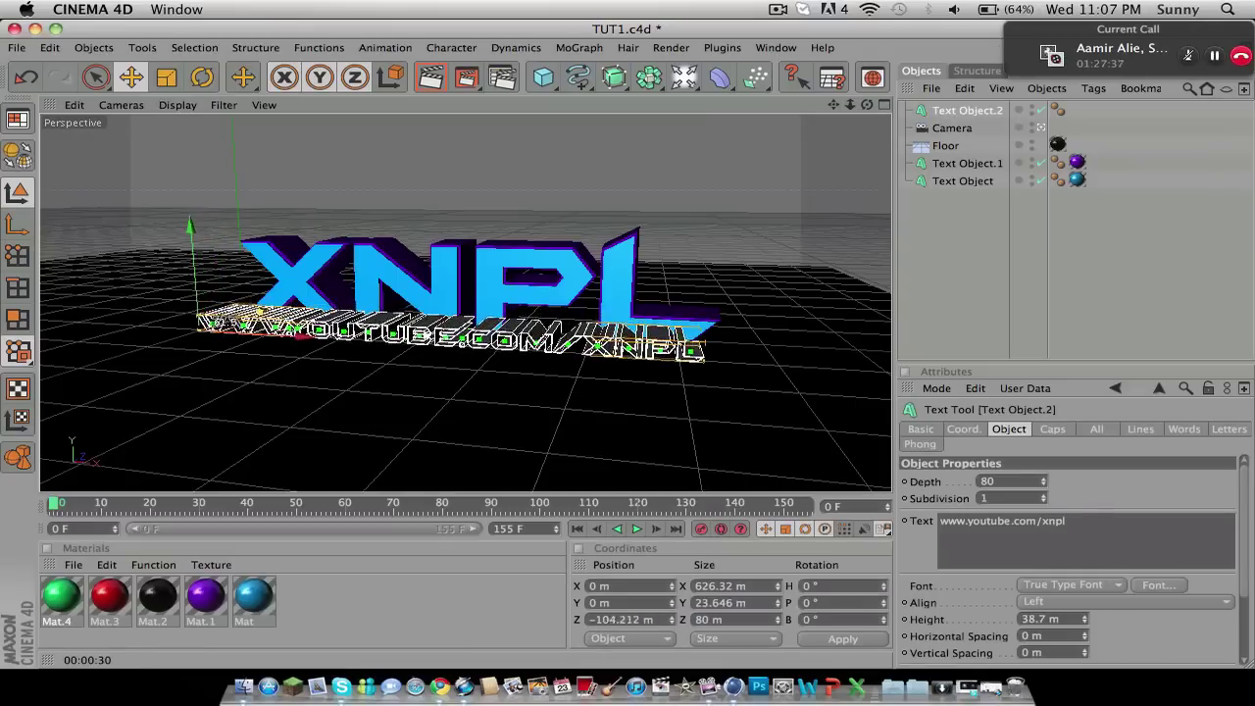
pyautogui.moveTo(670, 619); pyautogui.dragTo(671, 647)
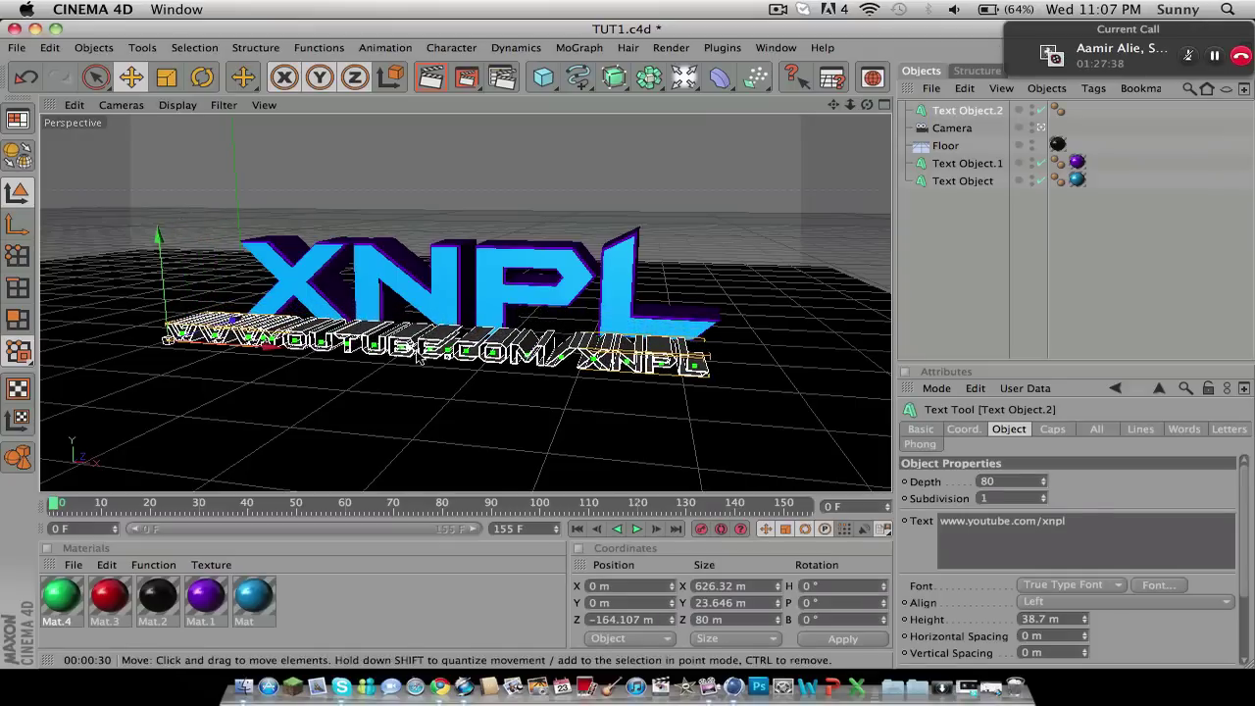
# - Change the extrusion depth to 40 and pull the text back toward the logo
pyautogui.click(1000, 482)
pyautogui.write('0')
pyautogui.press('Return')
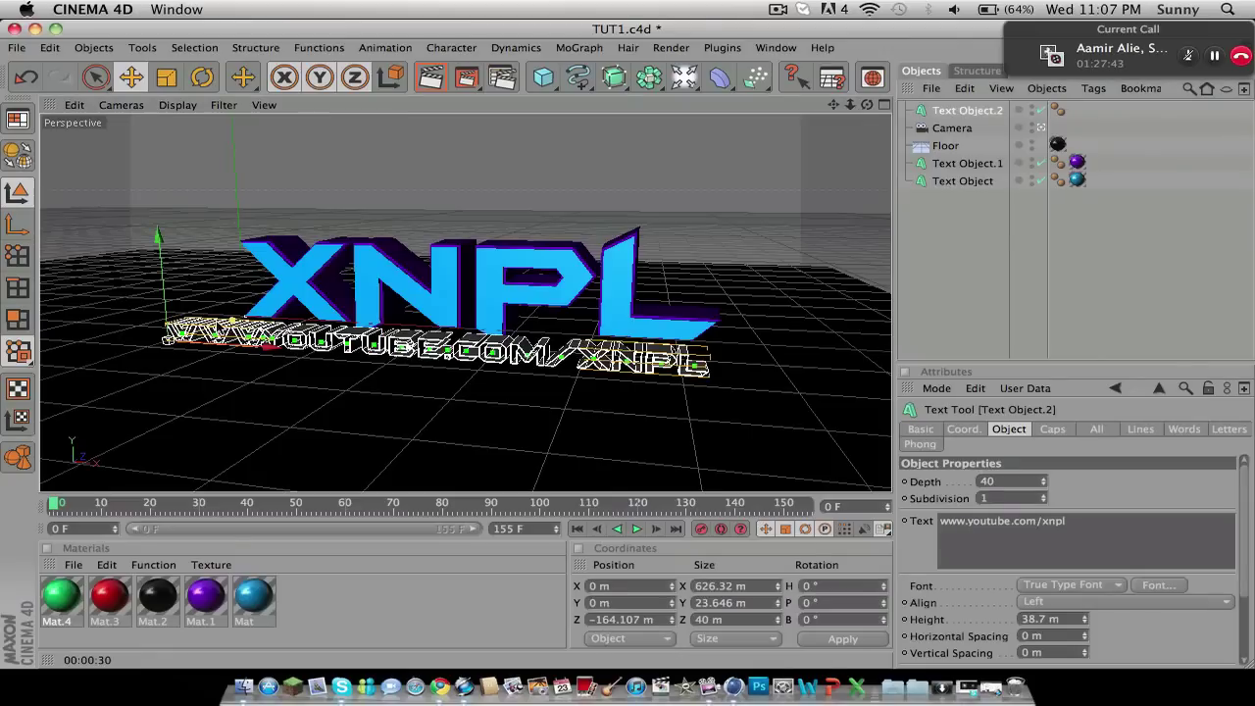
pyautogui.moveTo(265, 343); pyautogui.dragTo(290, 336)
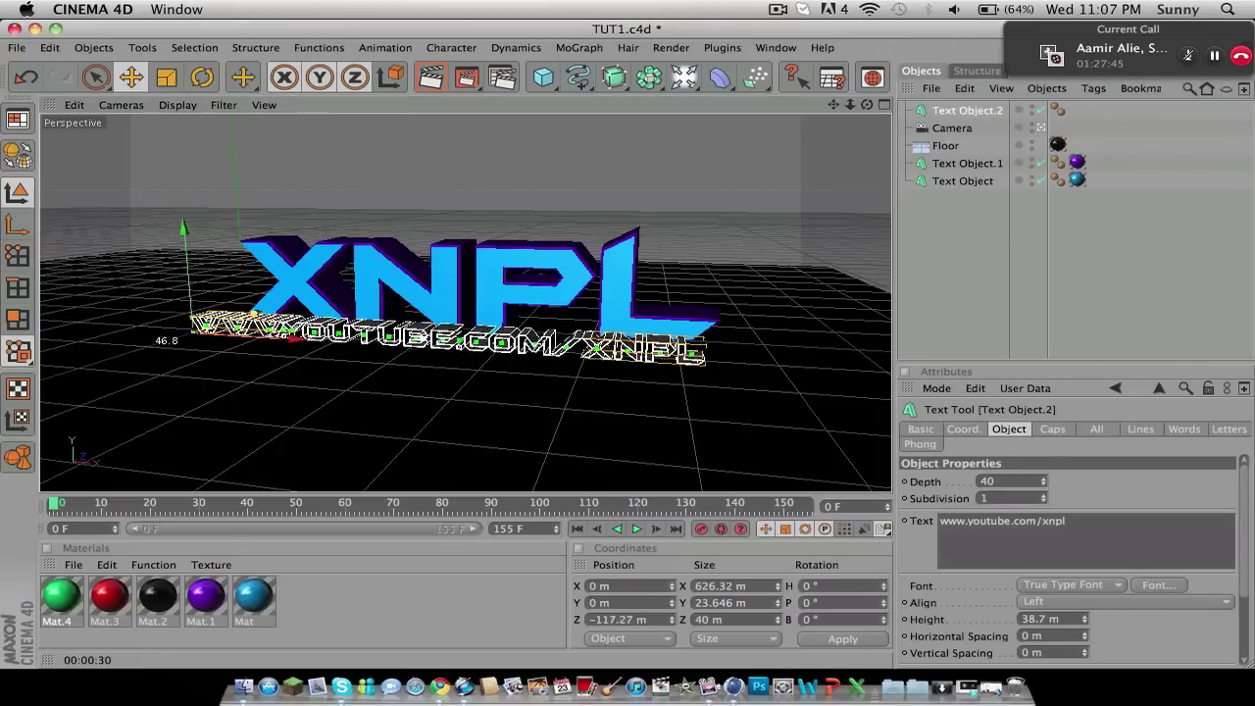
pyautogui.click(1102, 309)
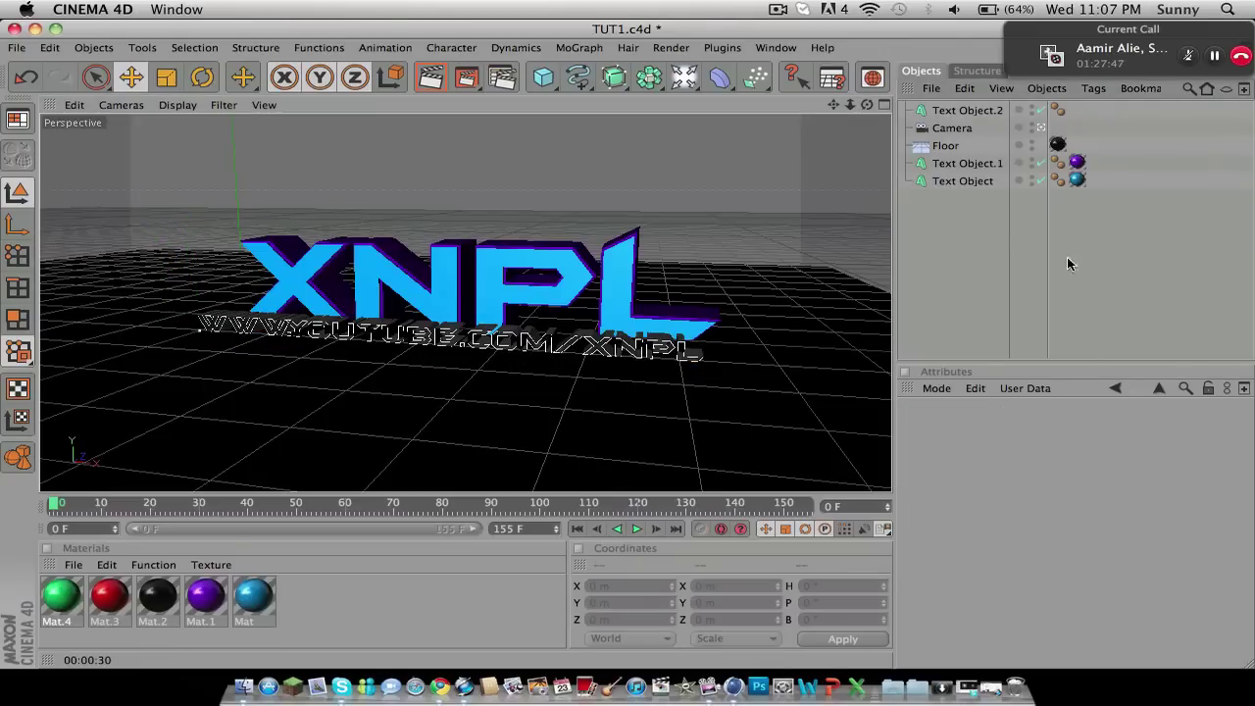
pyautogui.click(956, 109)
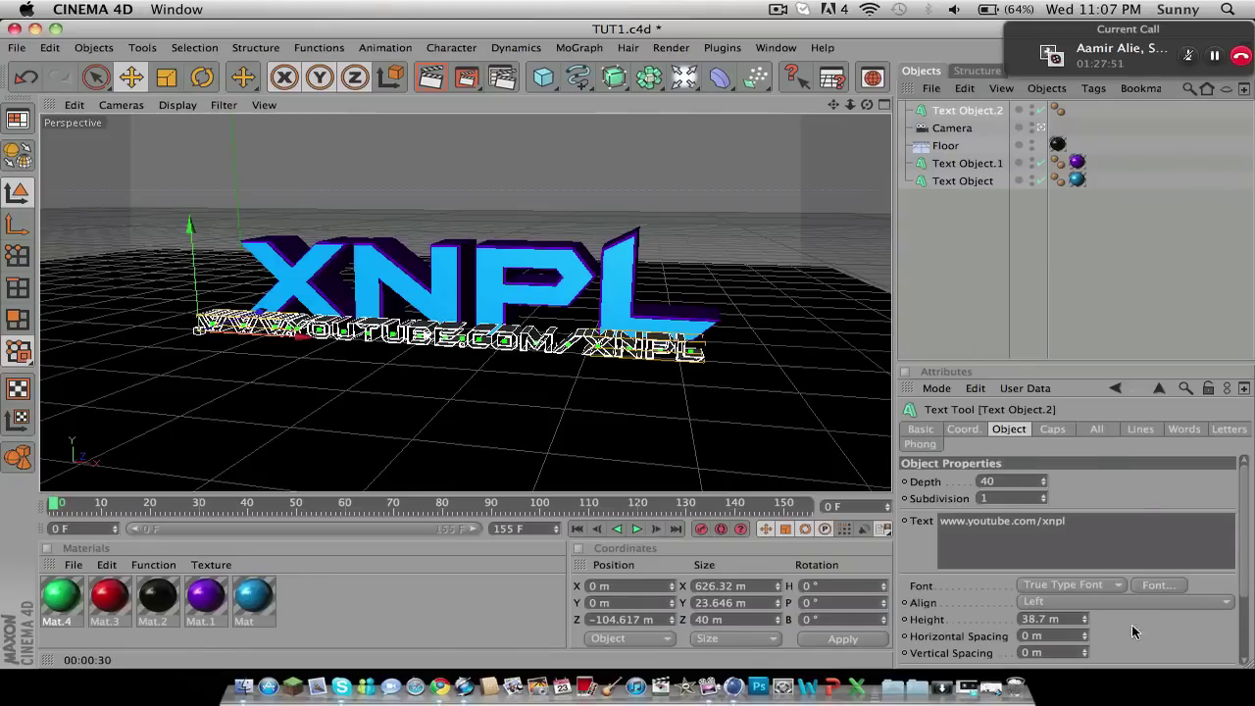
pyautogui.click(393, 600)
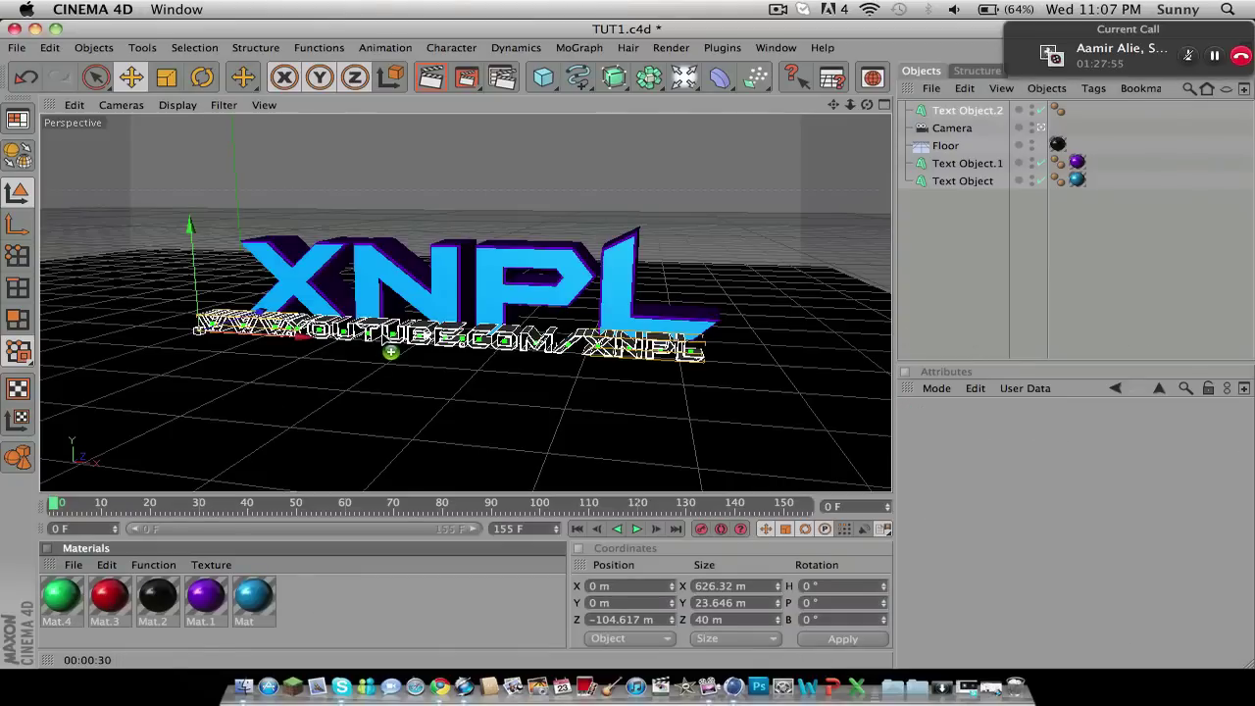
pyautogui.moveTo(385, 343); pyautogui.dragTo(387, 343)
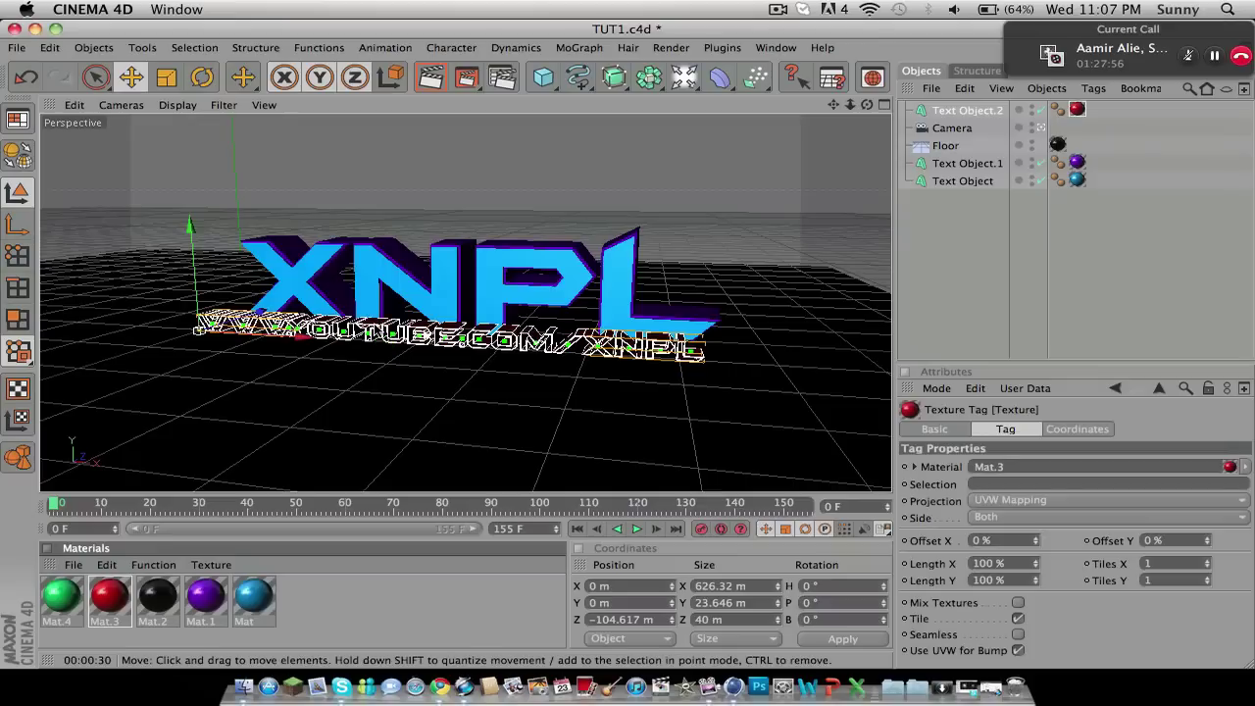
pyautogui.click(429, 78)
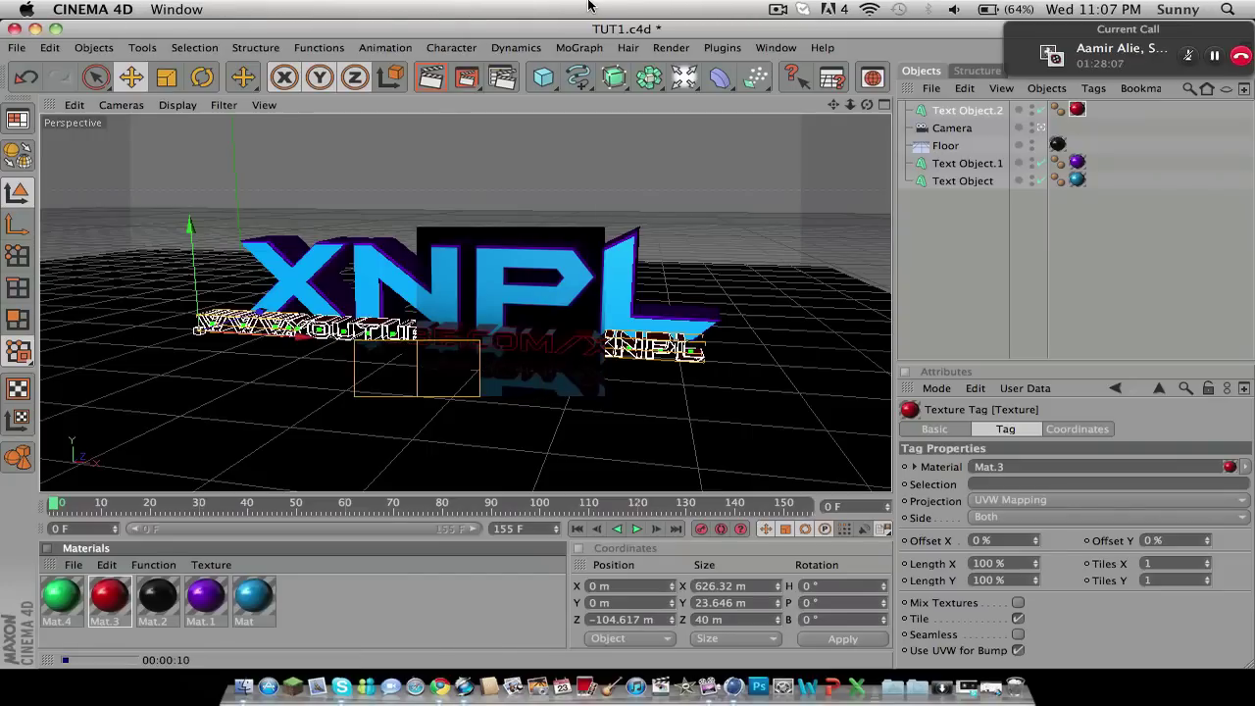
# - Nudge the Floor object slightly along Z, then reselect the URL text
pyautogui.click(253, 304)
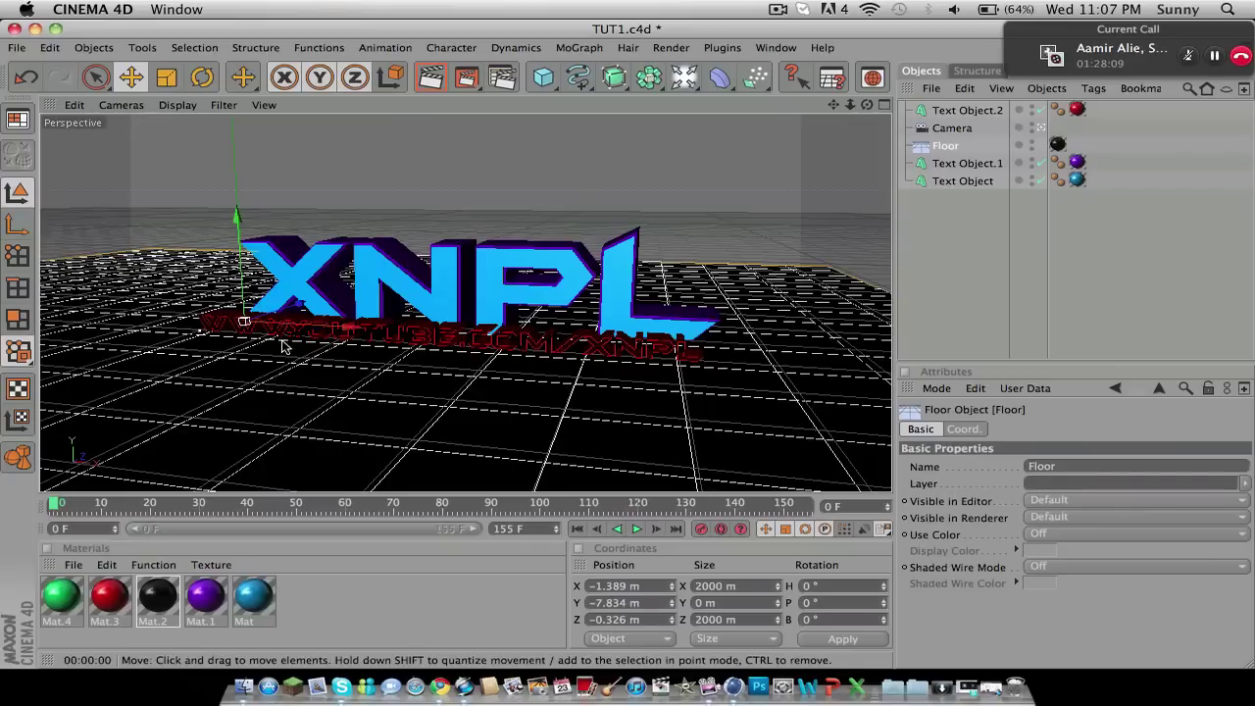
pyautogui.moveTo(298, 304); pyautogui.dragTo(295, 306)
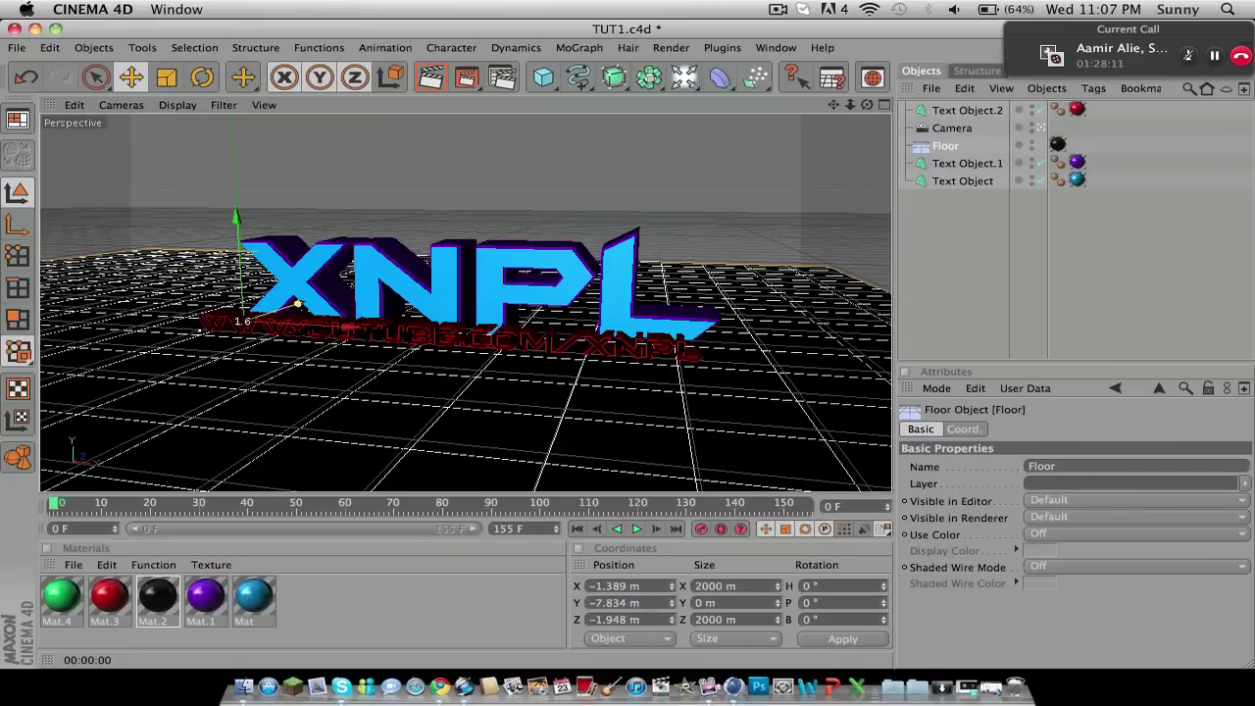
pyautogui.click(965, 110)
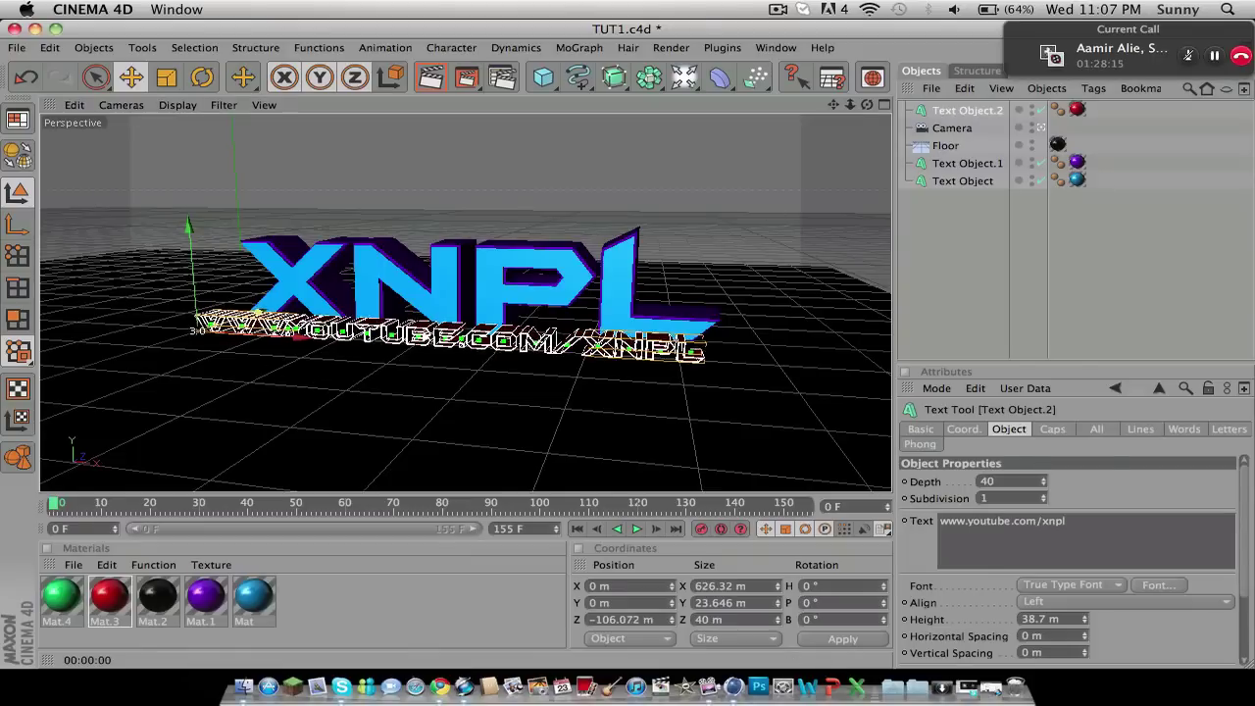
# - Move the URL text toward the camera and sink it down into the floor
pyautogui.moveTo(264, 307); pyautogui.dragTo(253, 312)
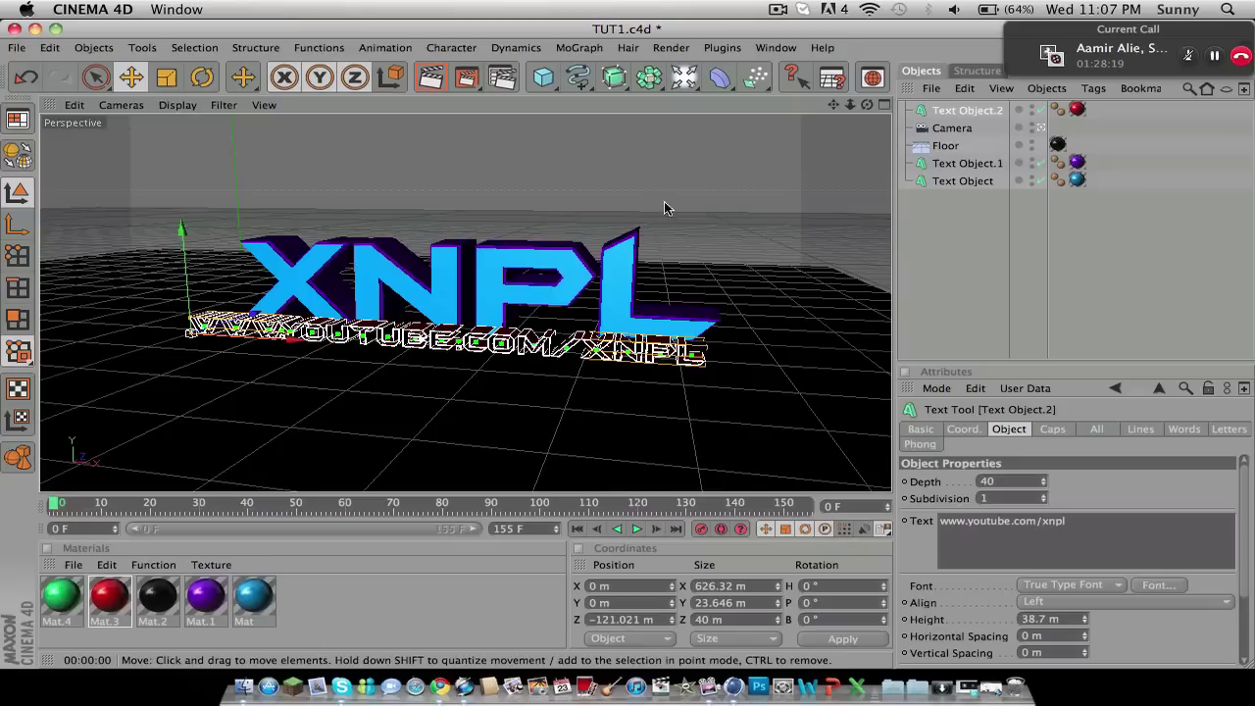
pyautogui.moveTo(56, 505)
pyautogui.mouseDown()
pyautogui.moveTo(358, 495)
pyautogui.moveTo(56, 505)
pyautogui.mouseUp()
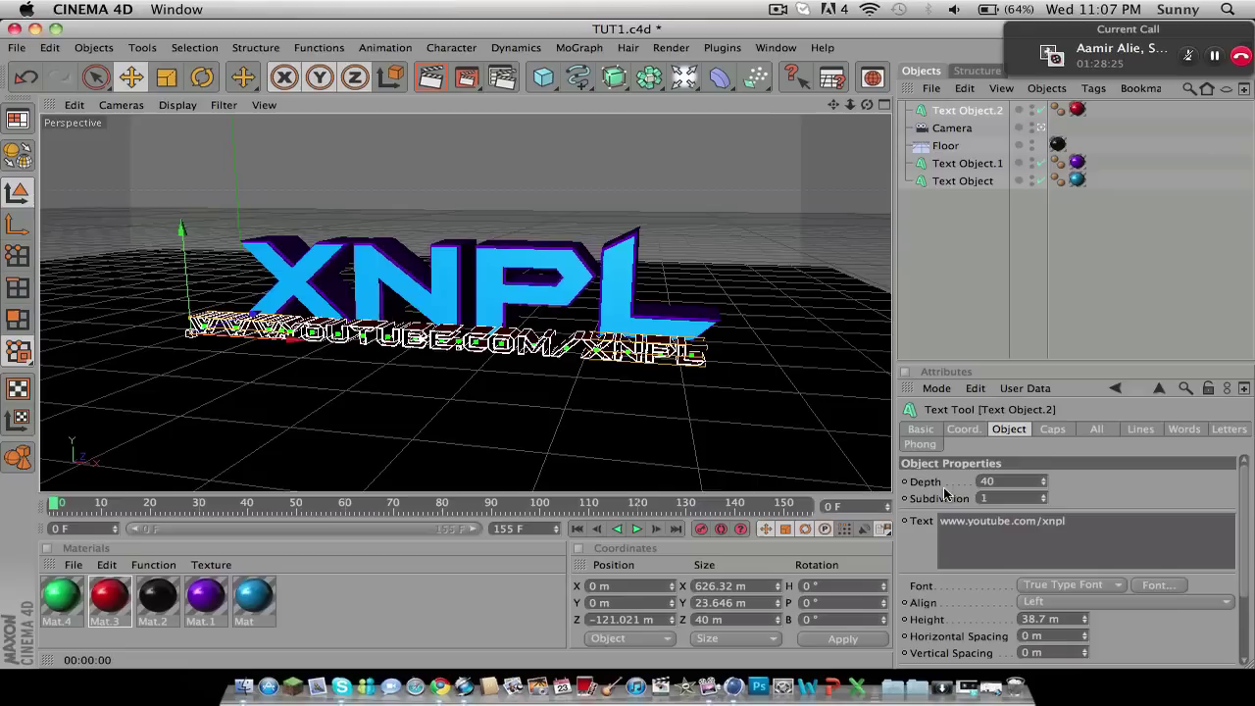
pyautogui.moveTo(183, 231); pyautogui.dragTo(183, 257)
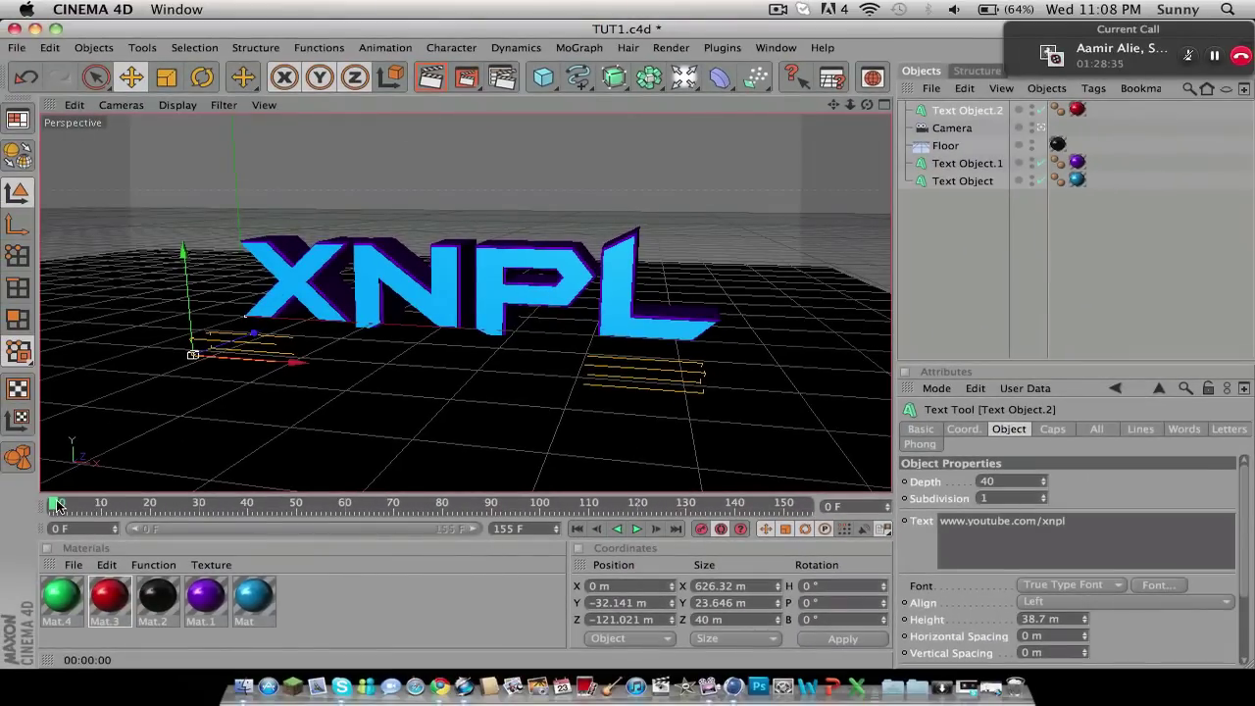
# - Raise the text partway out of the floor at a later frame, then to floor level at frame 90
pyautogui.moveTo(54, 505); pyautogui.dragTo(200, 504)
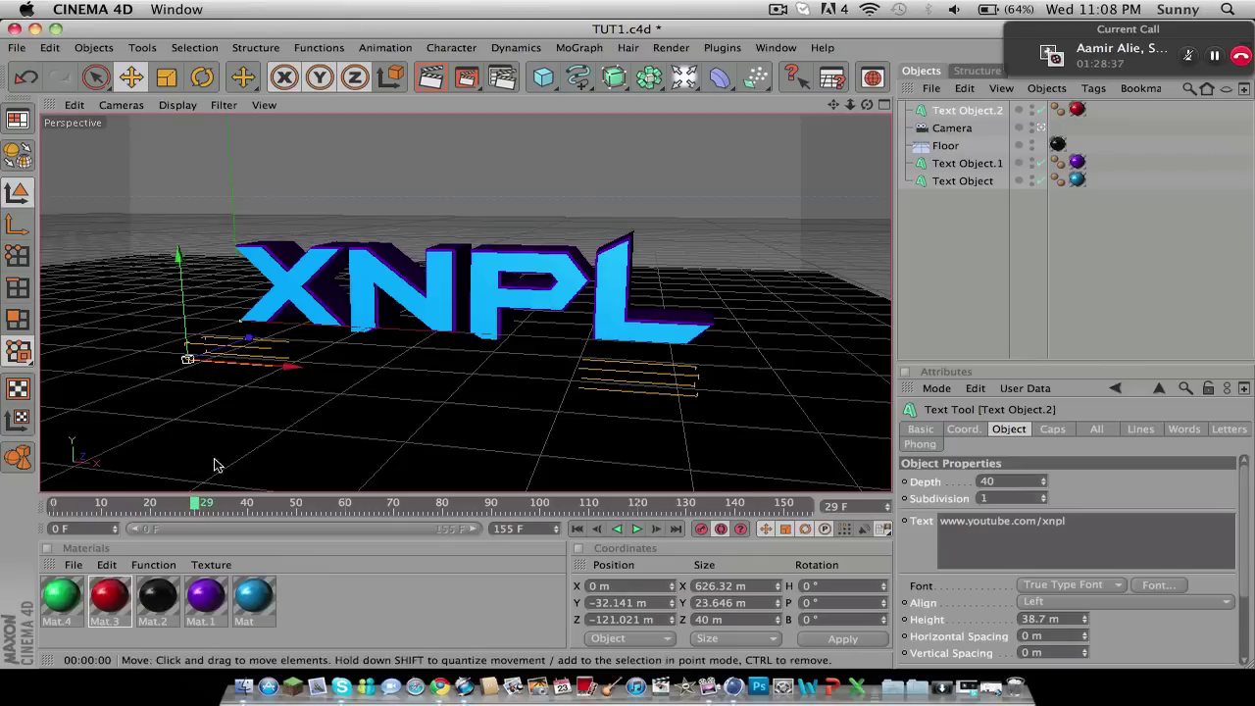
pyautogui.moveTo(201, 504); pyautogui.dragTo(203, 504)
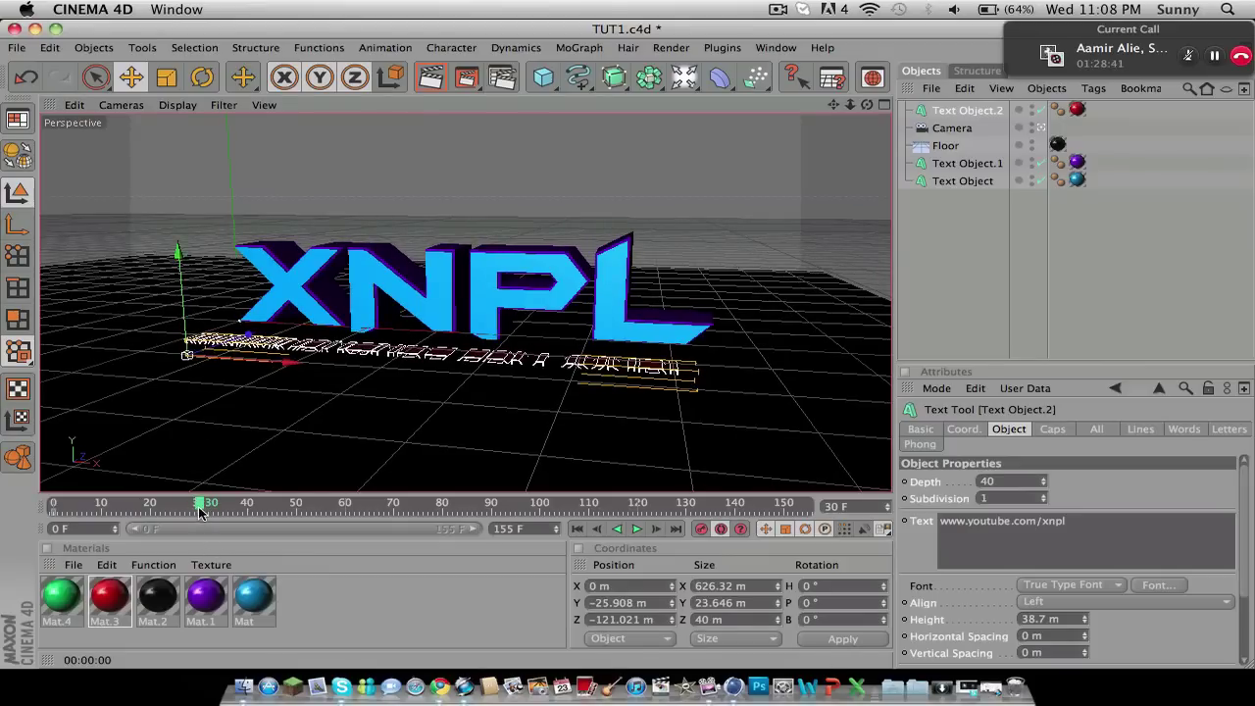
pyautogui.moveTo(199, 512)
pyautogui.mouseDown()
pyautogui.moveTo(466, 518)
pyautogui.moveTo(342, 512)
pyautogui.mouseUp()
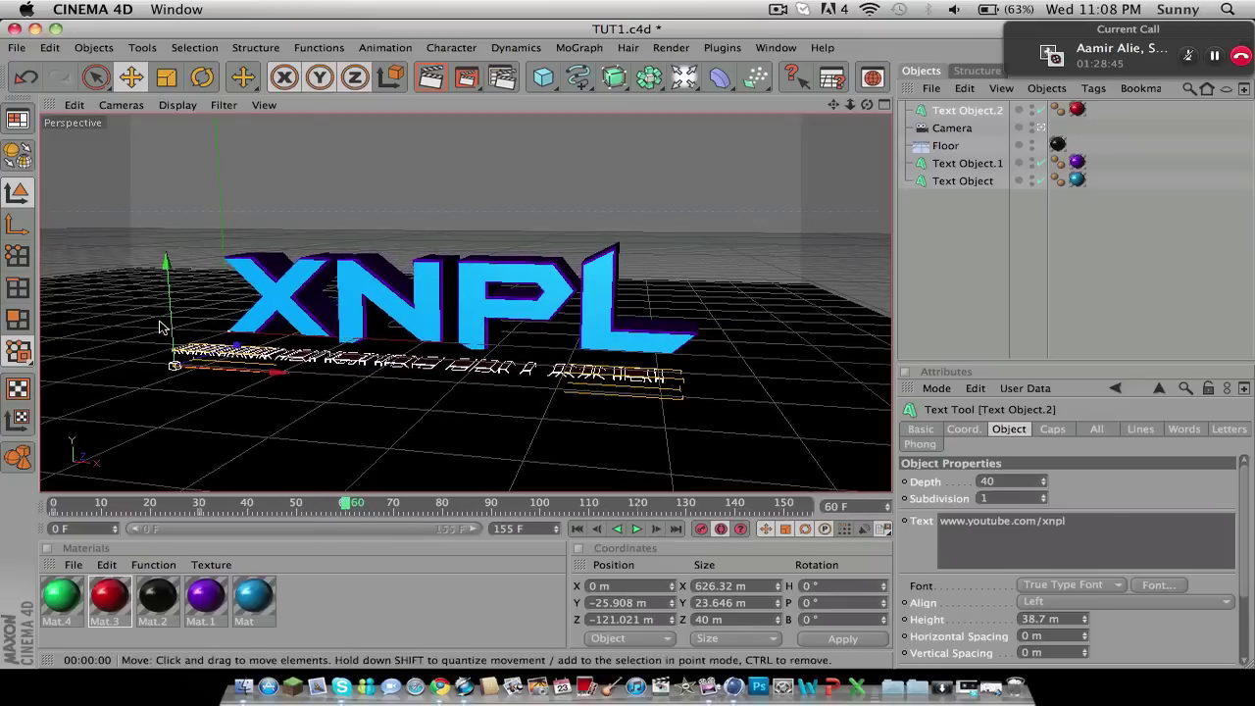
pyautogui.moveTo(165, 262); pyautogui.dragTo(166, 254)
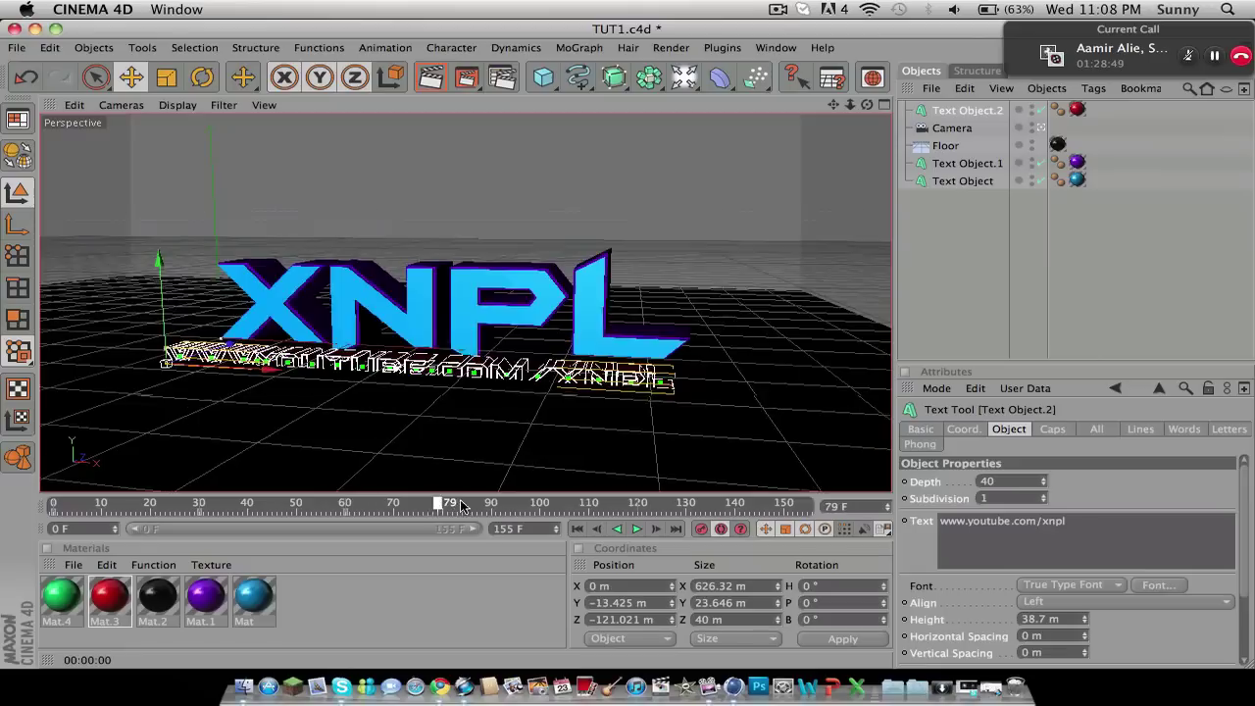
pyautogui.moveTo(345, 504); pyautogui.dragTo(493, 508)
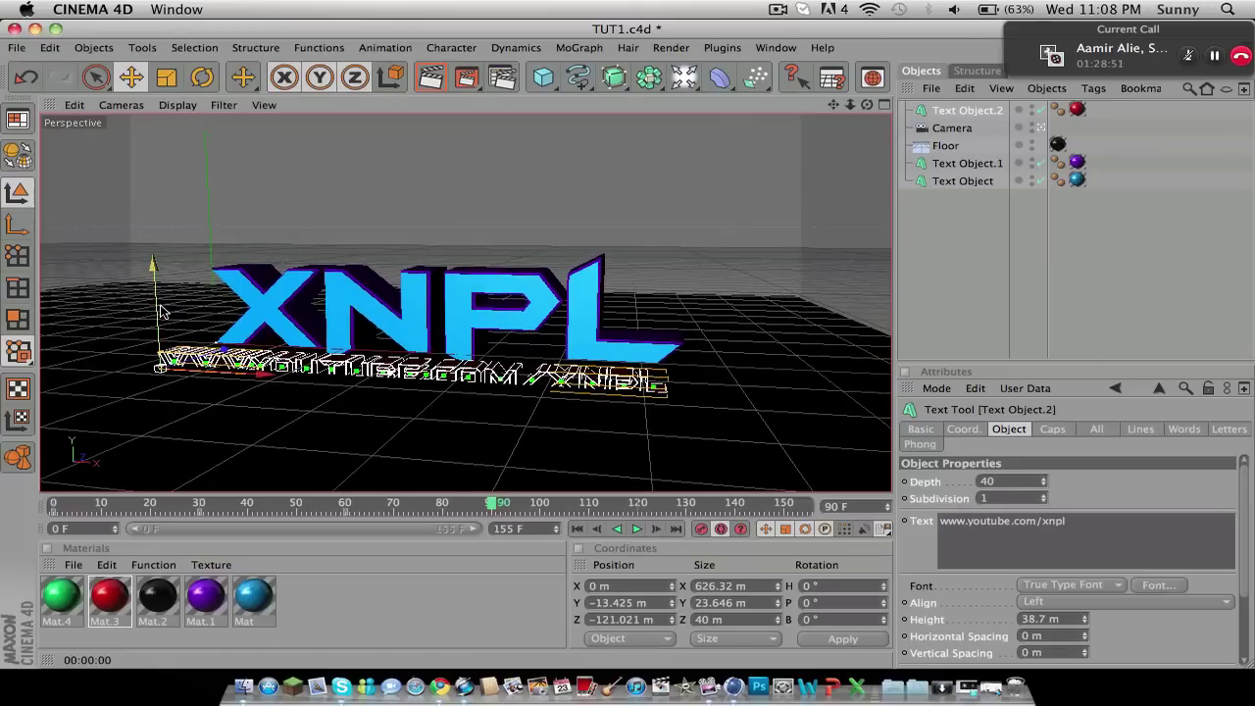
pyautogui.moveTo(153, 312); pyautogui.dragTo(153, 303)
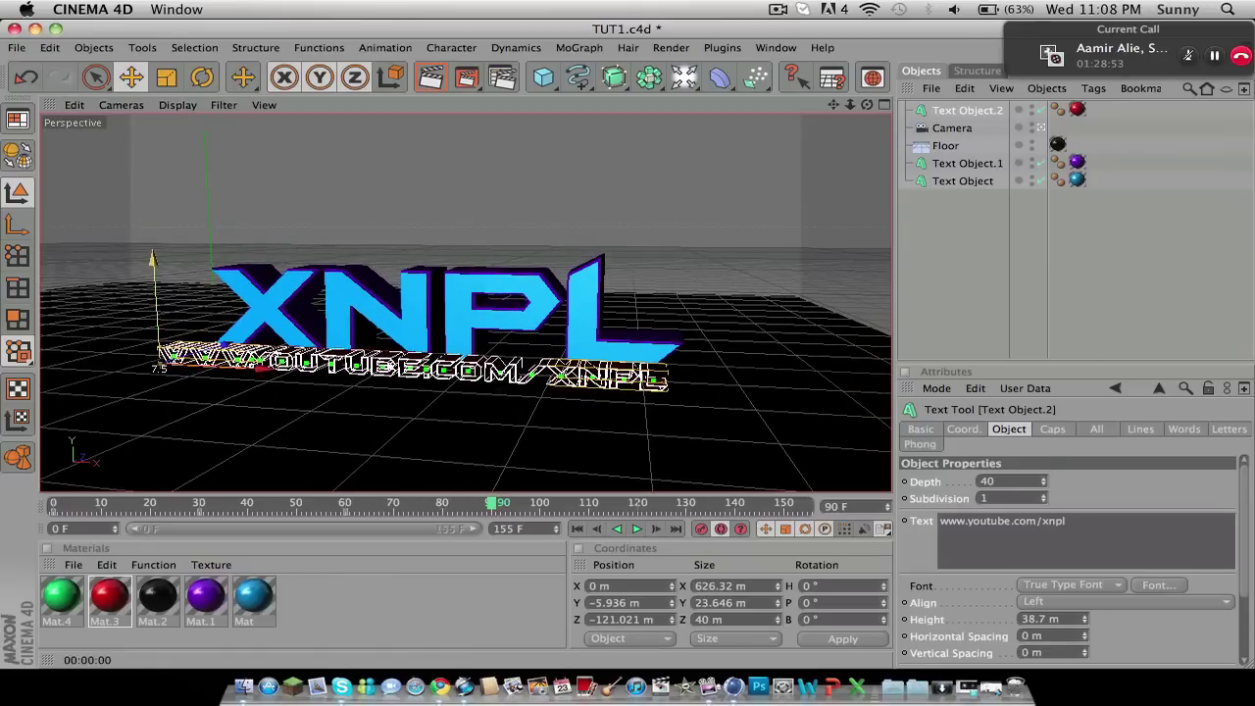
# - Scrub through the animation to check the text rising, then return to frame 0
pyautogui.moveTo(495, 503); pyautogui.dragTo(741, 510)
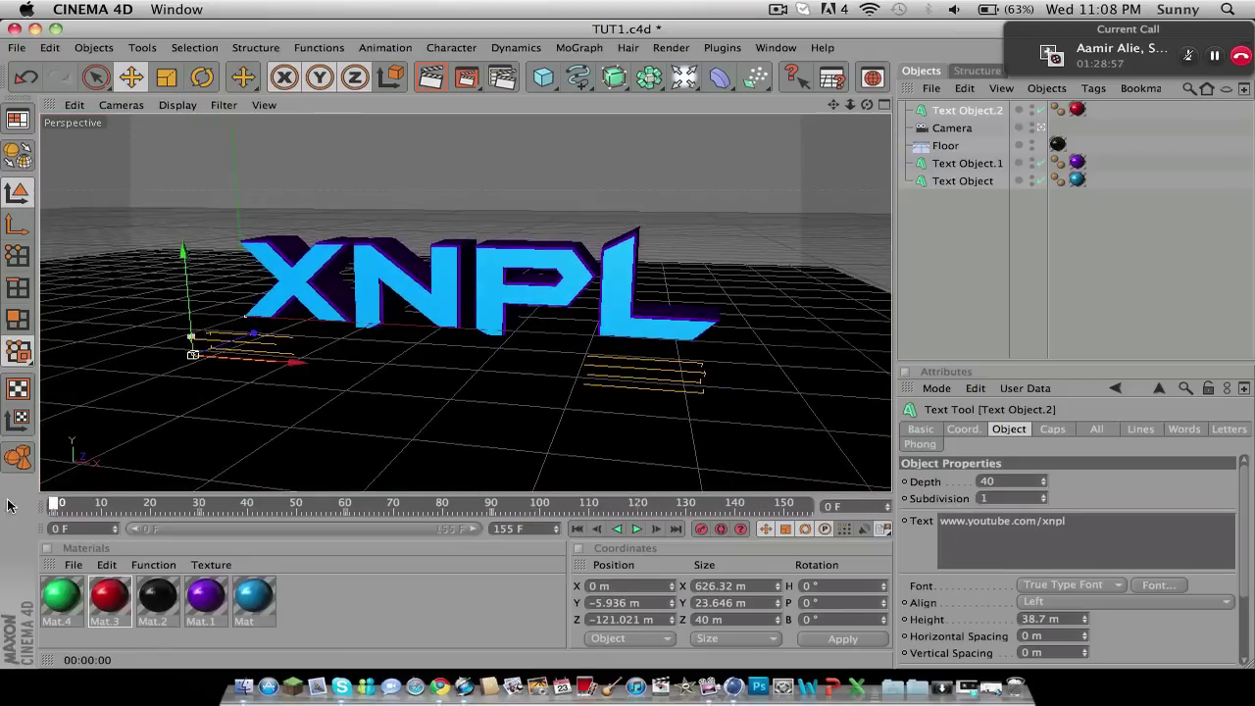
pyautogui.moveTo(731, 506)
pyautogui.mouseDown()
pyautogui.moveTo(601, 504)
pyautogui.moveTo(710, 485)
pyautogui.mouseUp()
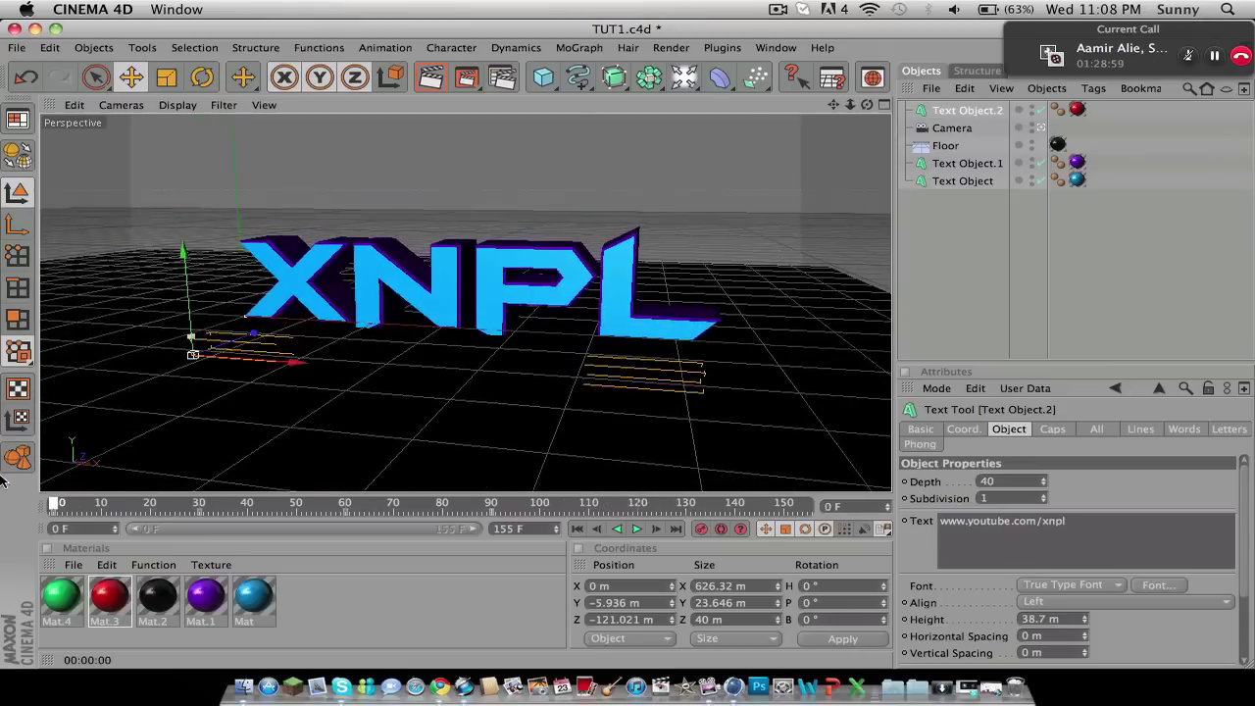
pyautogui.moveTo(789, 485)
pyautogui.mouseDown()
pyautogui.moveTo(93, 503)
pyautogui.moveTo(787, 506)
pyautogui.mouseUp()
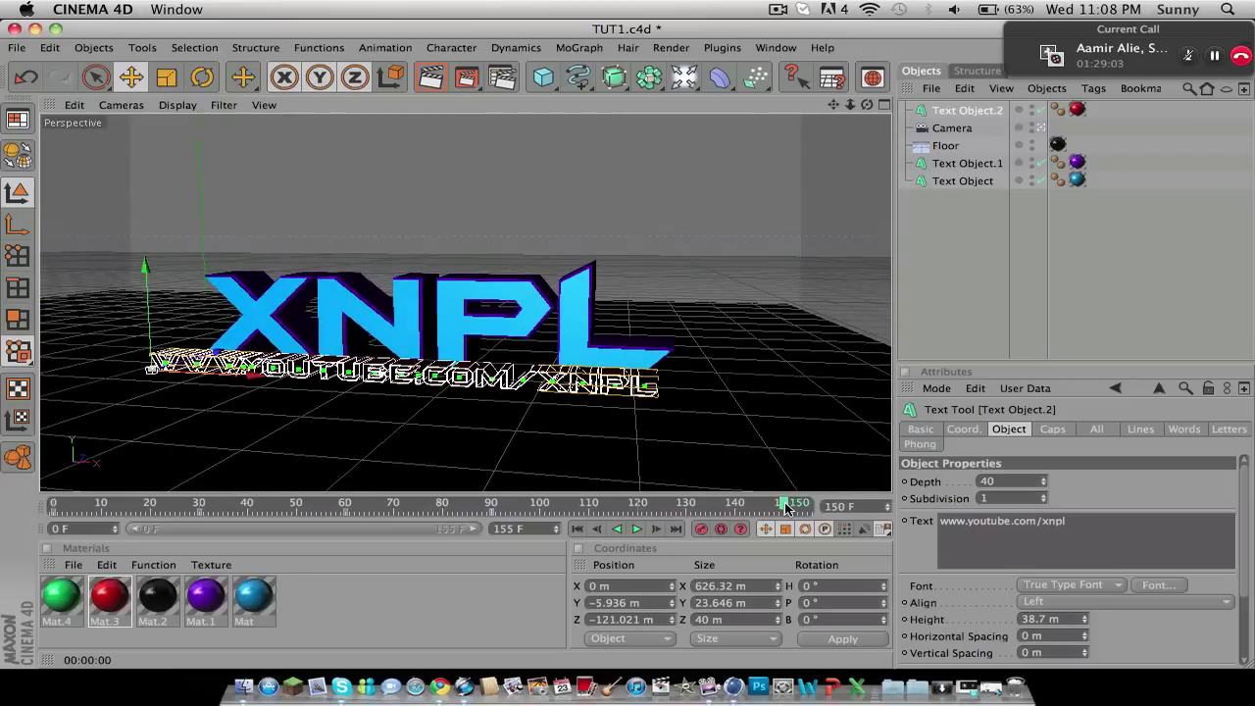
# - Render the view with the reflective floor, minimize Cinema 4D, and stop the ScreenFlow recording
pyautogui.click(429, 76)
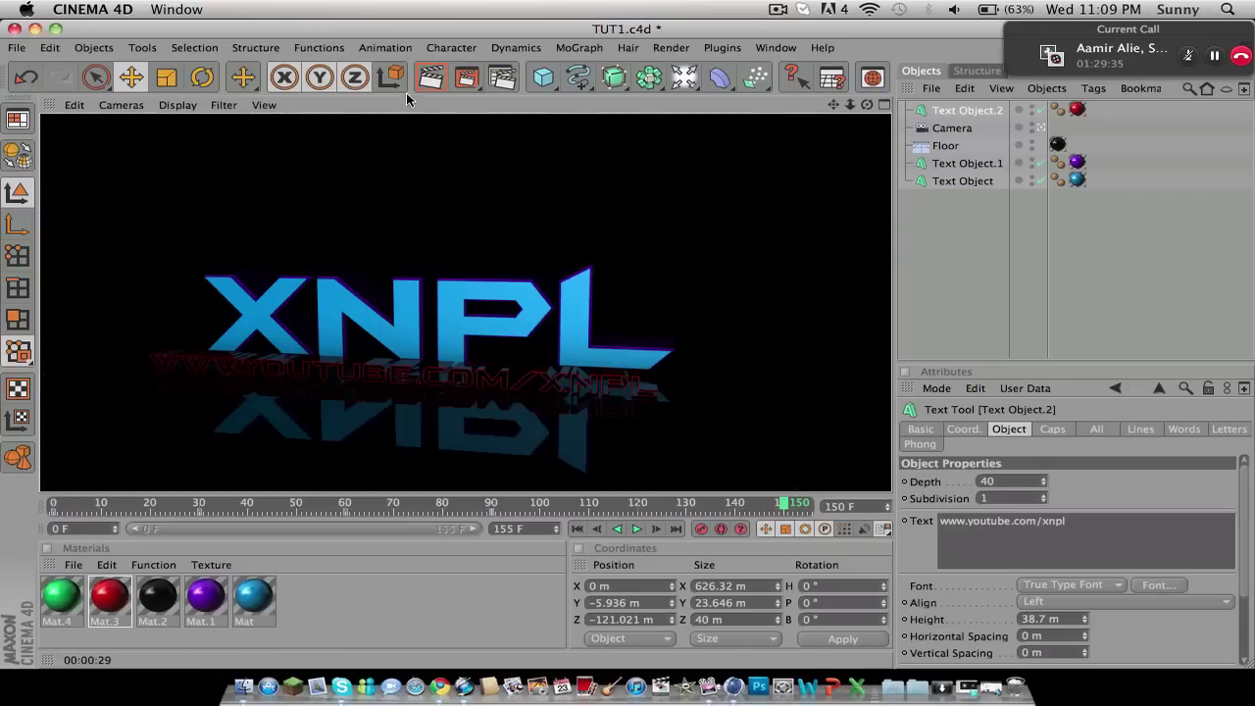
pyautogui.click(36, 30)
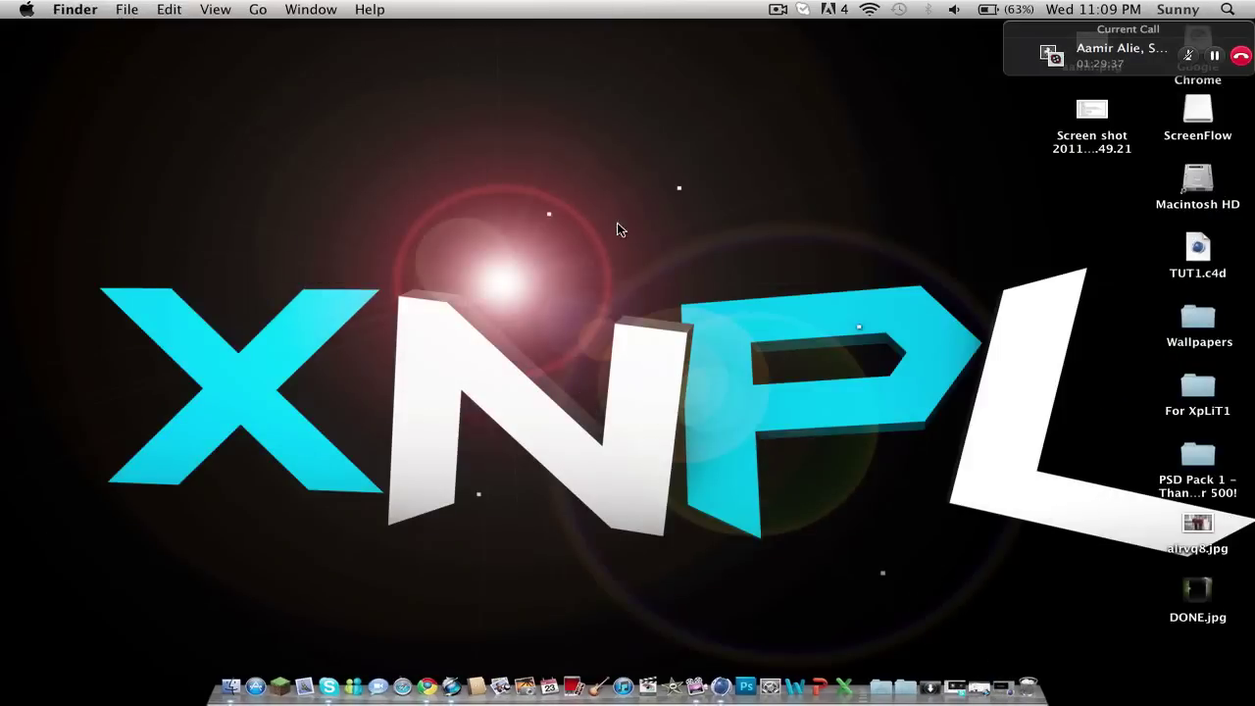
pyautogui.click(777, 10)
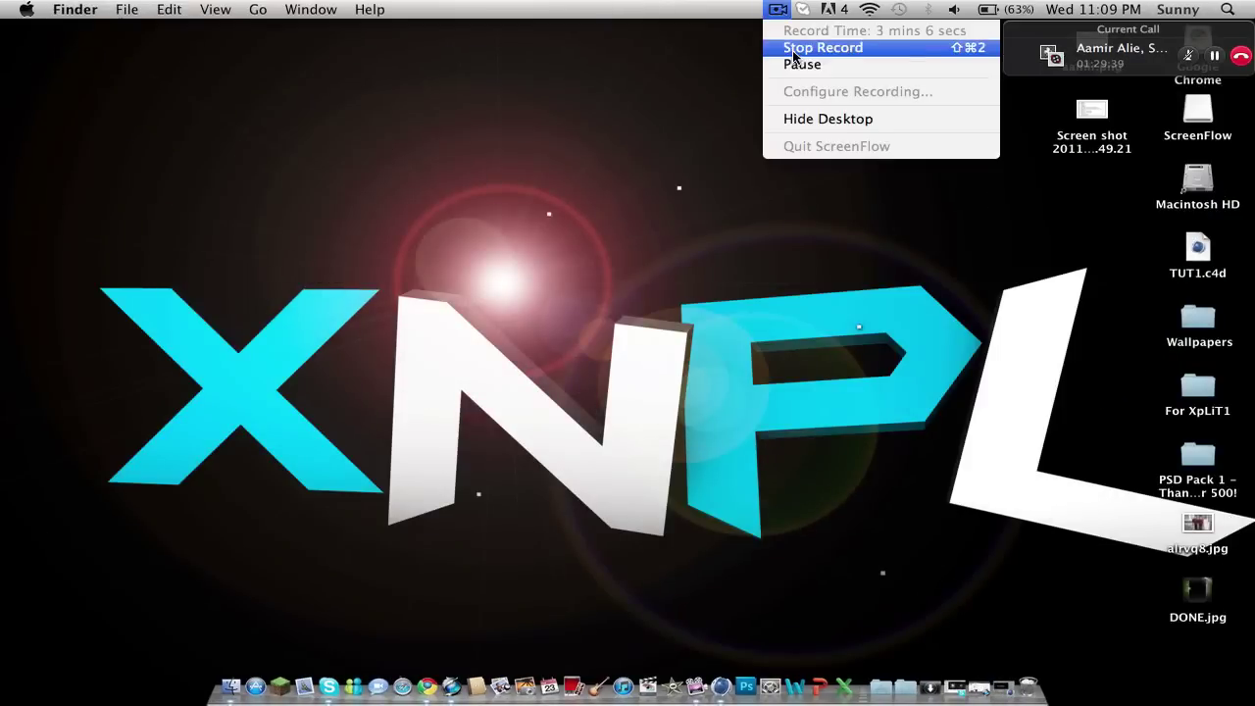
pyautogui.click(829, 43)
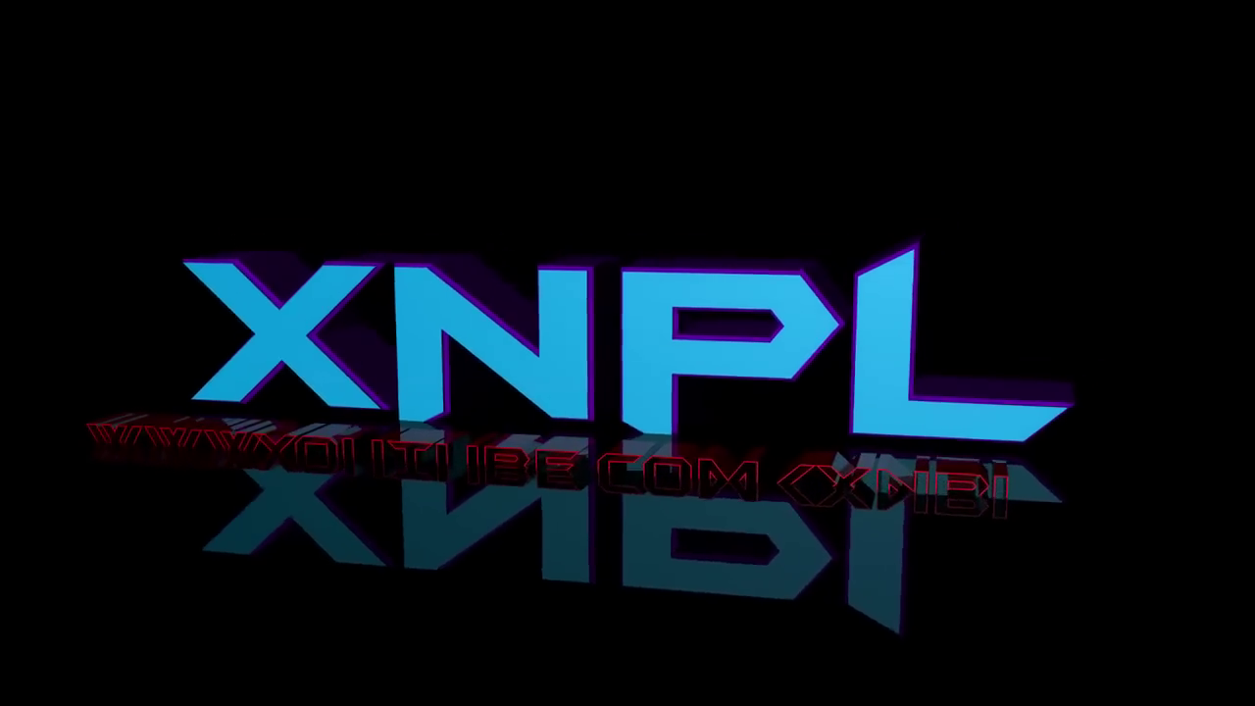